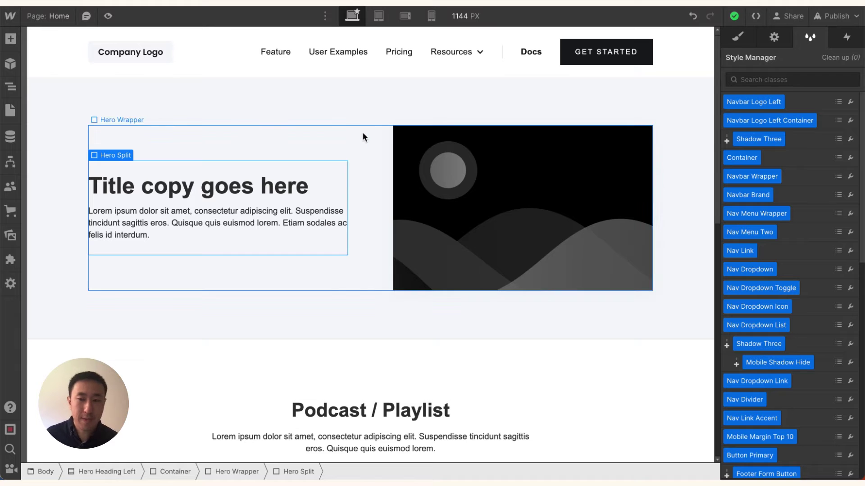
Step: Add a Link Block below the hero paragraph and give it the class CTA-BTN
key("super+k")
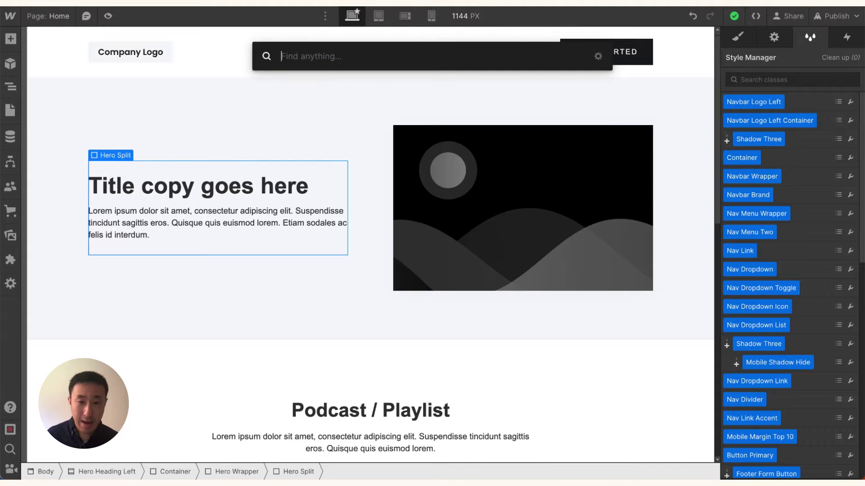
type("link")
key("Return")
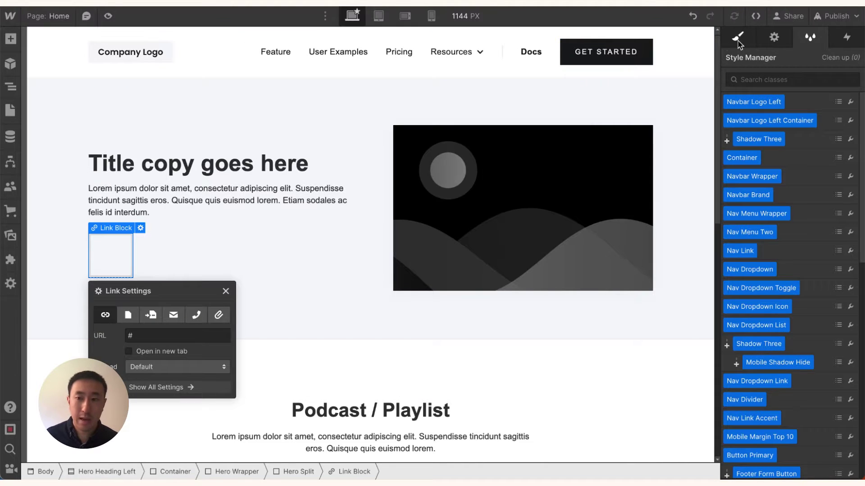
left_click(737, 36)
left_click(769, 109)
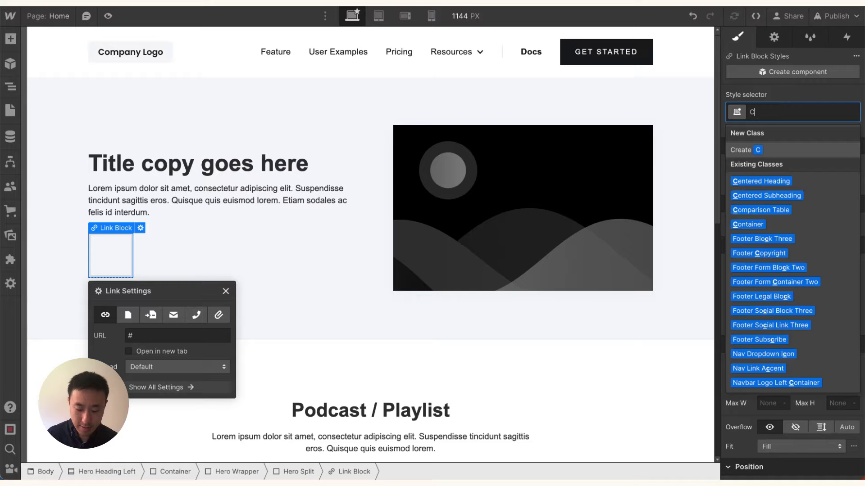
type("CTA-BTN")
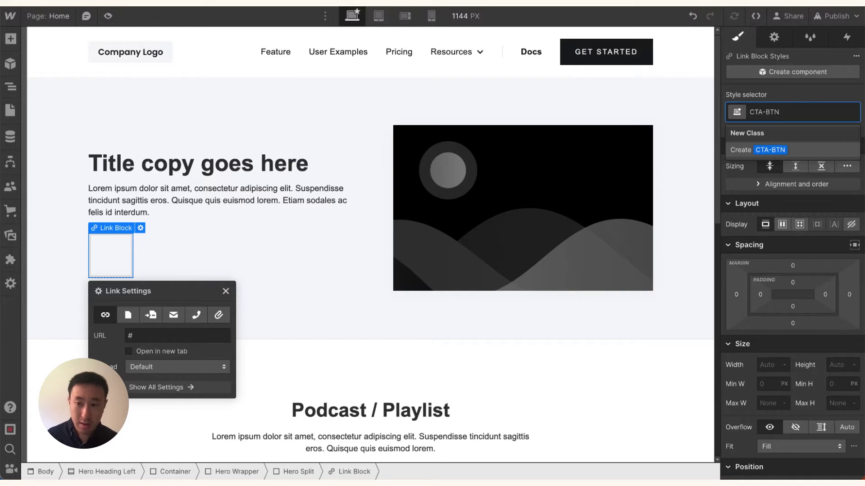
key("Return")
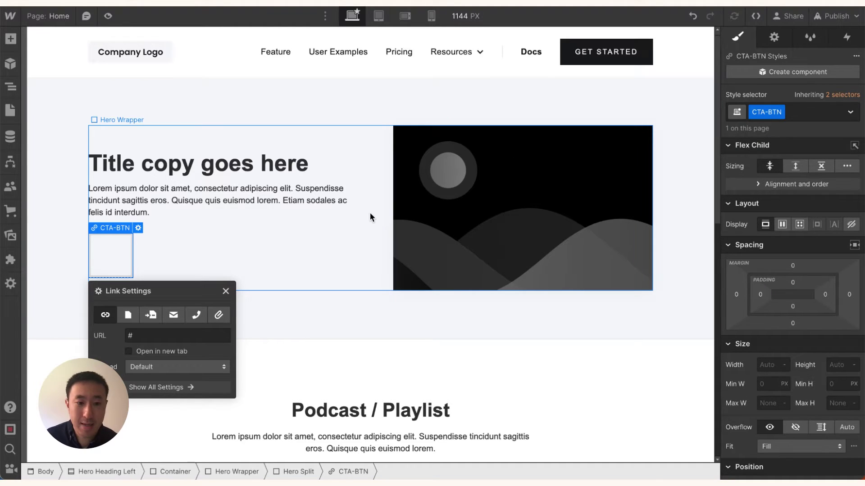
Step: Nest an empty Div Block inside CTA-BTN and confirm it in the element tree
key("ctrl+k")
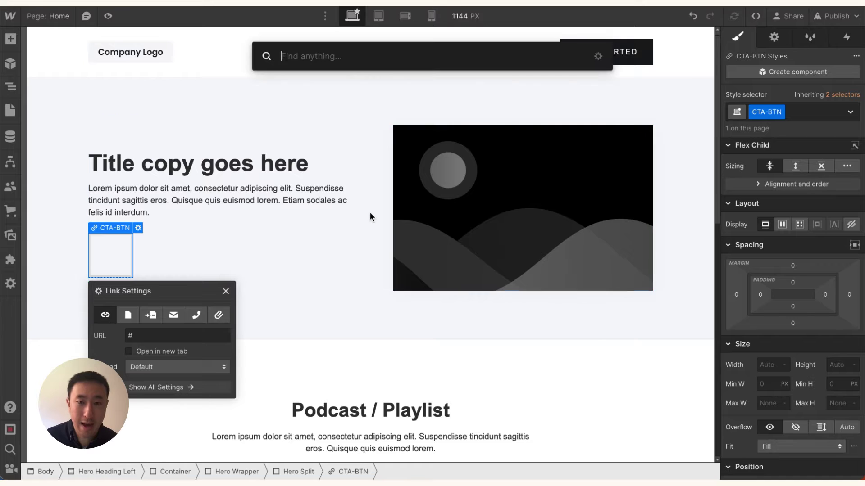
type("div")
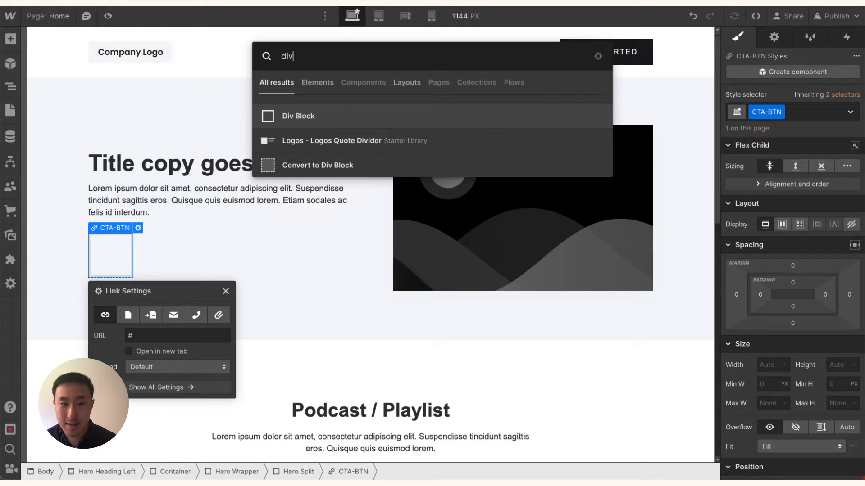
key("Return")
key("z")
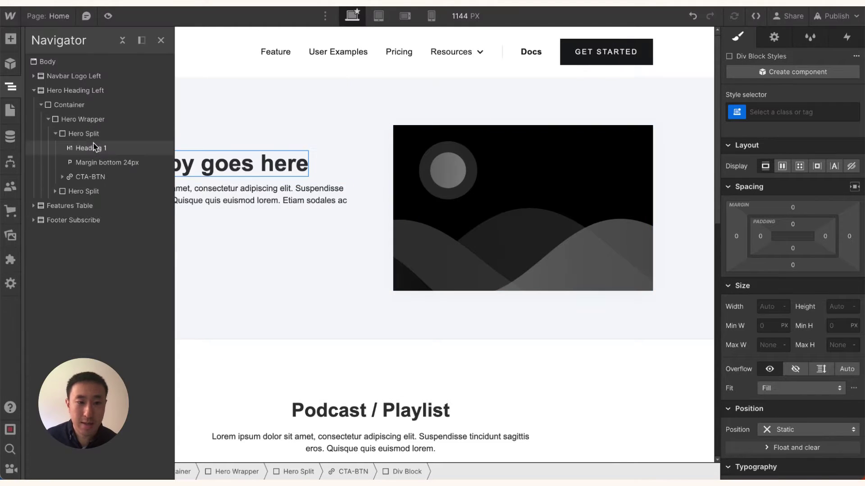
key("z")
key("z")
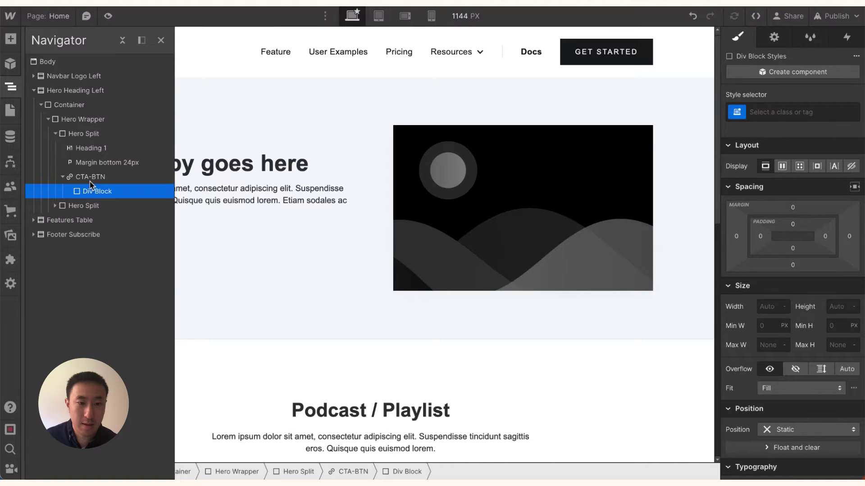
left_click(90, 179)
left_click(97, 186)
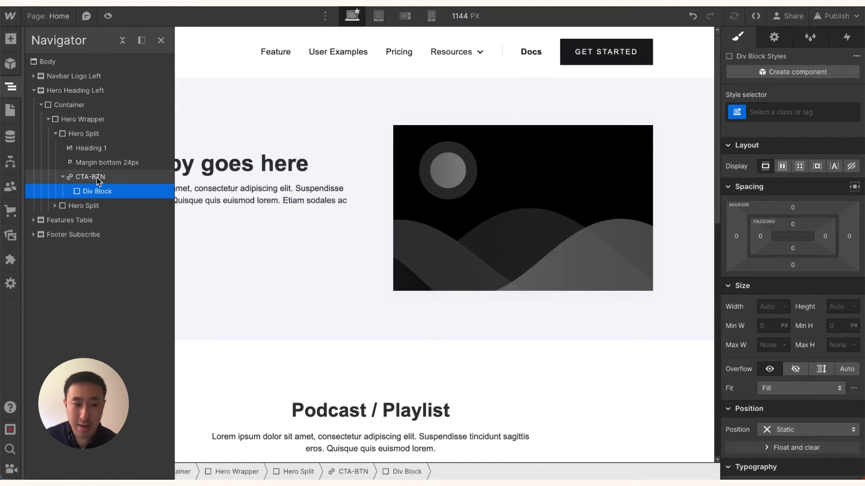
Step: Give the inner Div Block the class button-wrapper with Relative positioning
key("z")
left_click(797, 117)
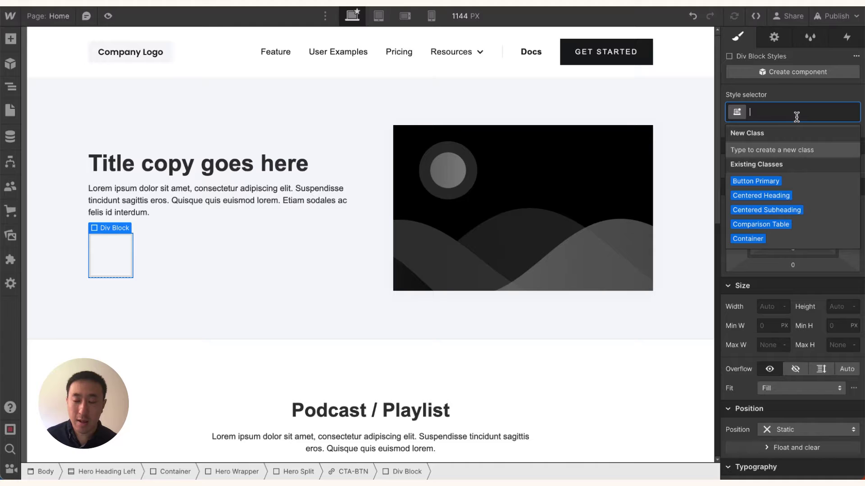
type("button-wrapper")
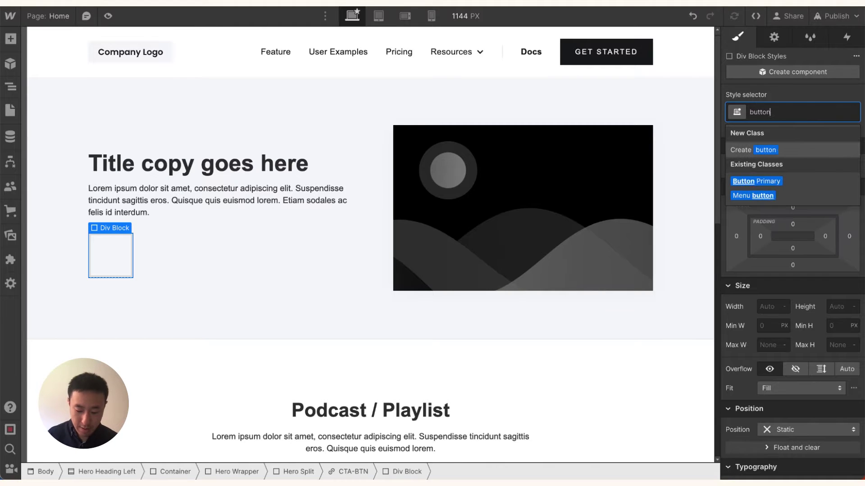
key("Return")
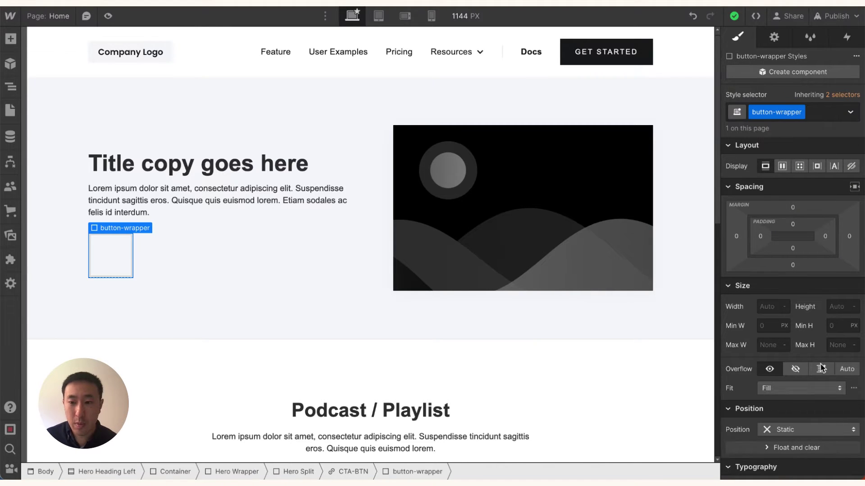
left_click(785, 430)
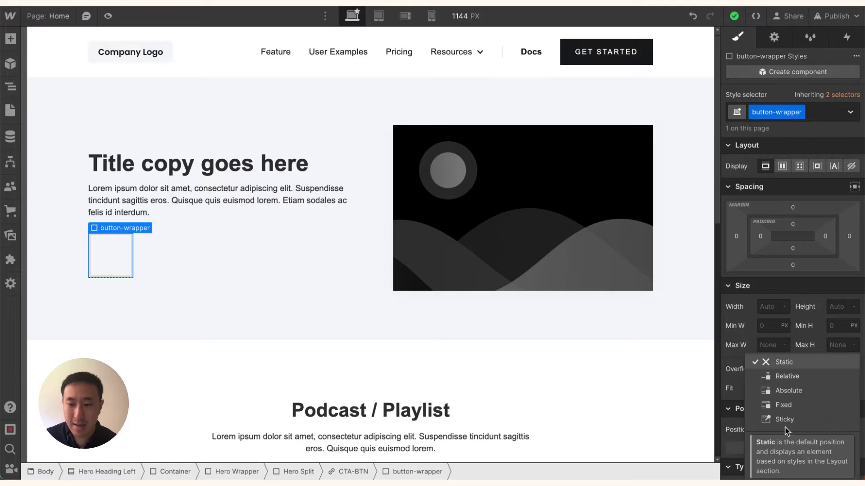
left_click(795, 380)
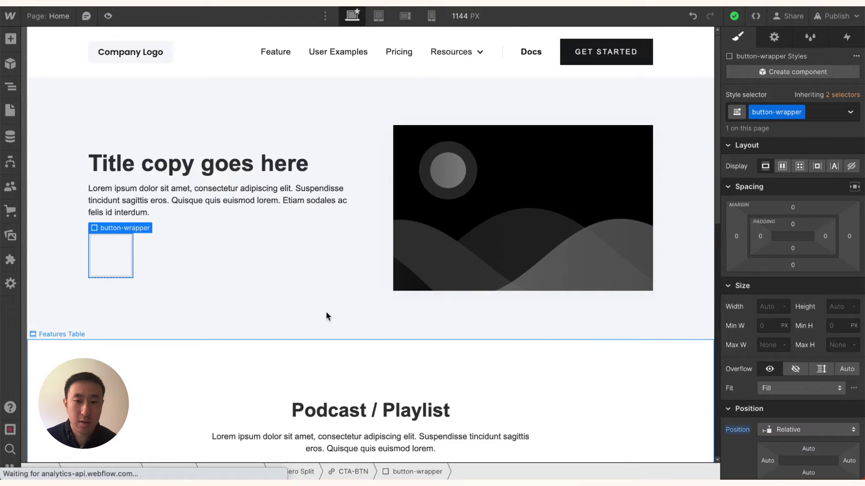
Step: Insert another Div Block inside button-wrapper via Quick Find
key("ctrl+e")
type("div")
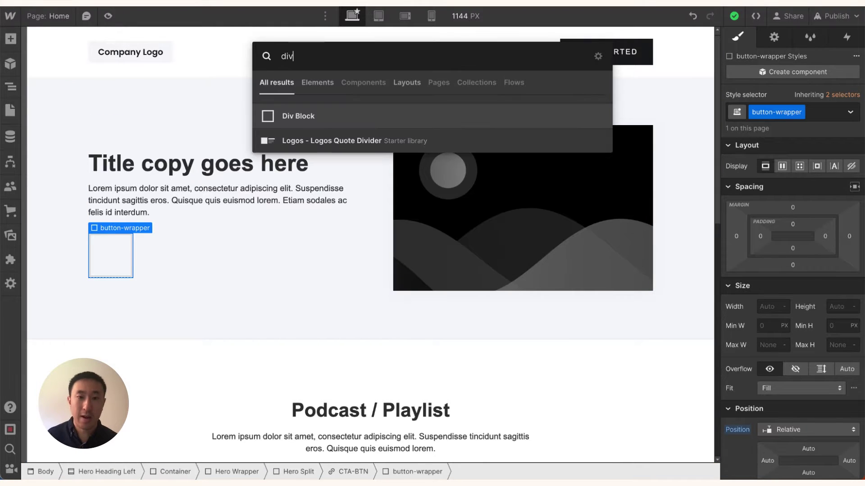
key("Return")
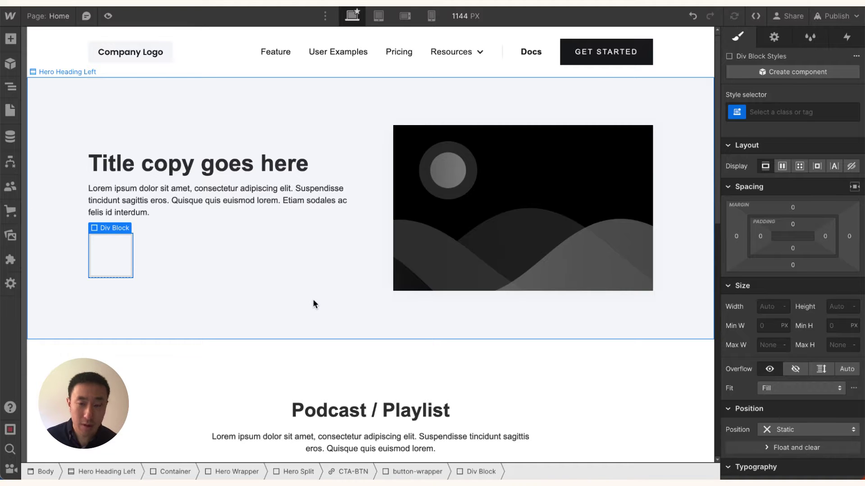
Step: Class the innermost div BTN-top with 16 px top/bottom and 32 px left/right padding
left_click(770, 114)
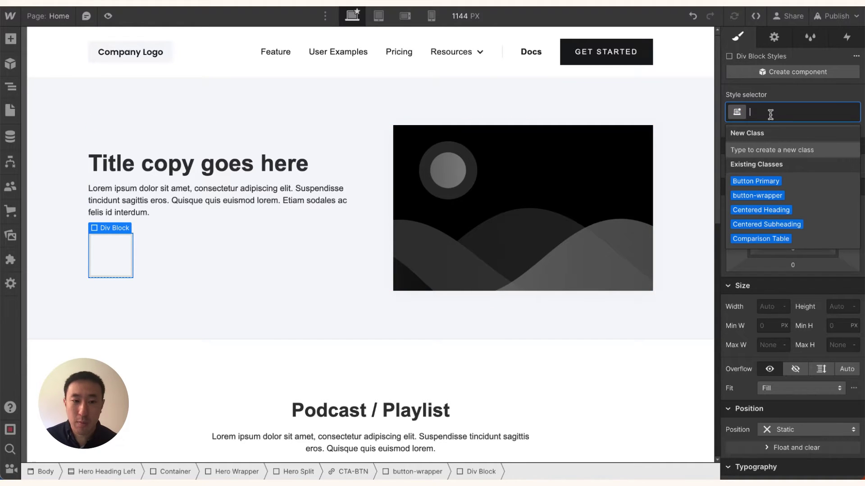
type("bt")
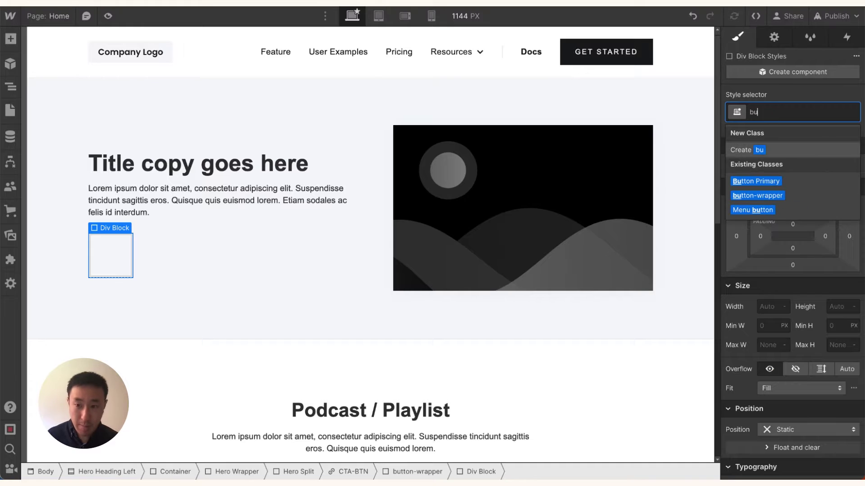
key("BackSpace")
key("BackSpace")
type("BTN-top")
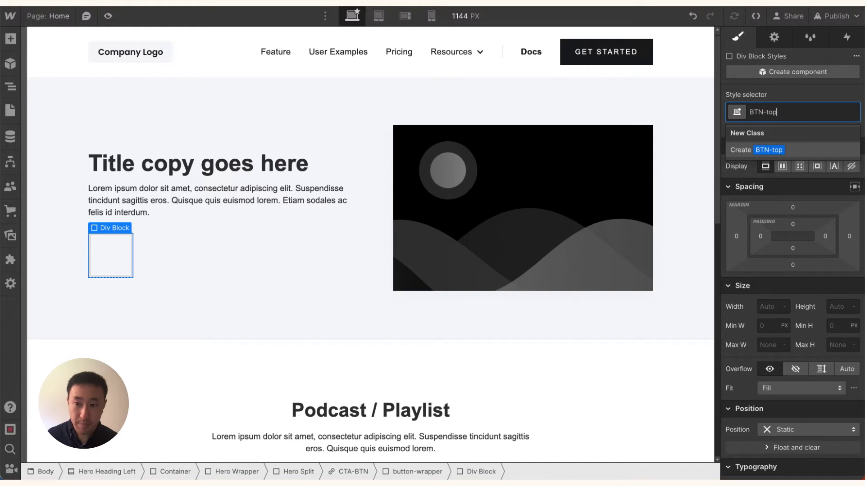
key("Return")
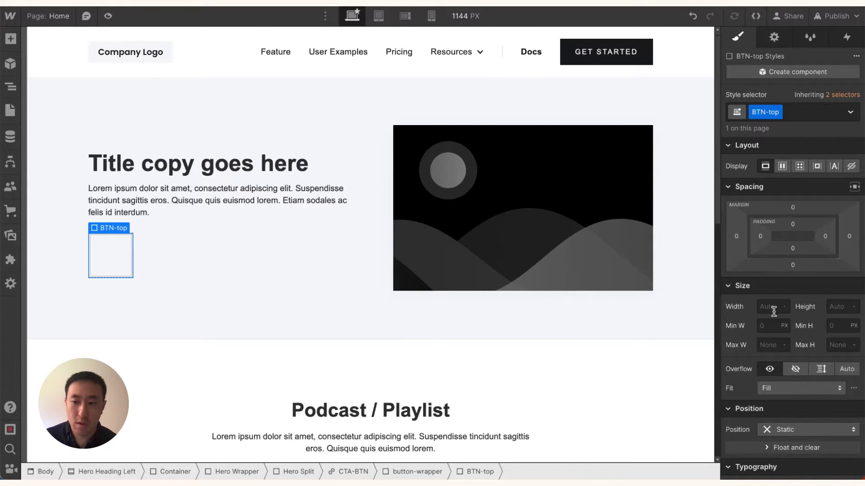
mouse_move(793, 226)
left_mouse_down()
mouse_move(797, 239)
mouse_move(764, 239)
mouse_move(782, 237)
left_mouse_up()
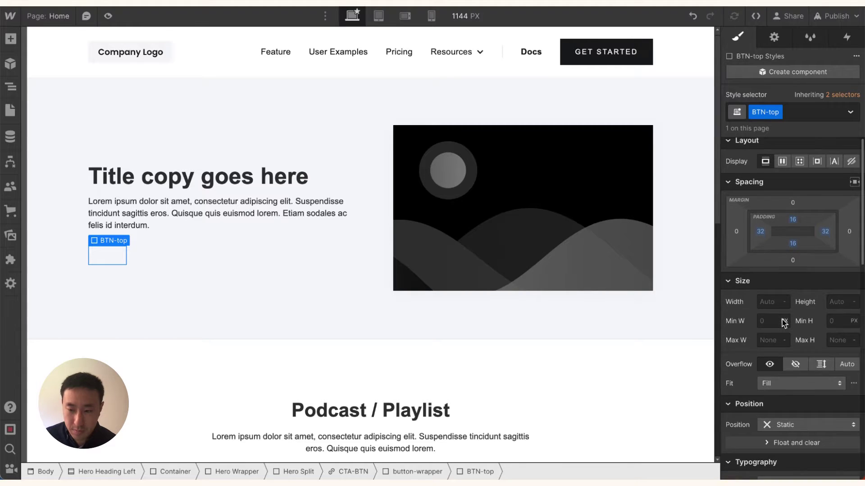
Step: Give BTN-top a bright blue background colour
scroll(777, 353, "down", 3)
scroll(776, 352, "down", 5)
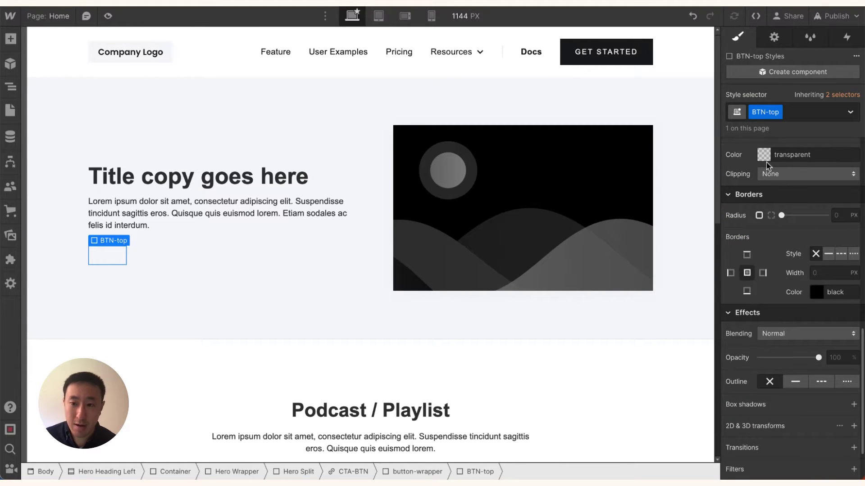
left_click(765, 163)
left_click(811, 269)
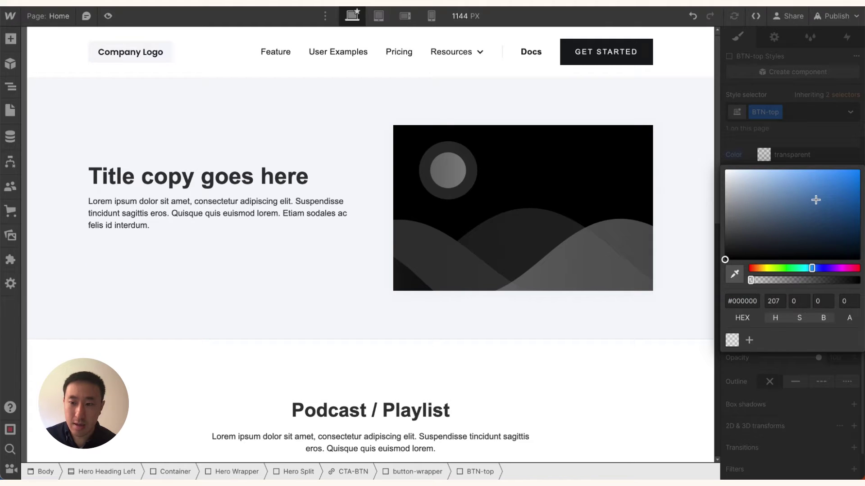
left_click_drag(815, 199, 833, 165)
key("Escape")
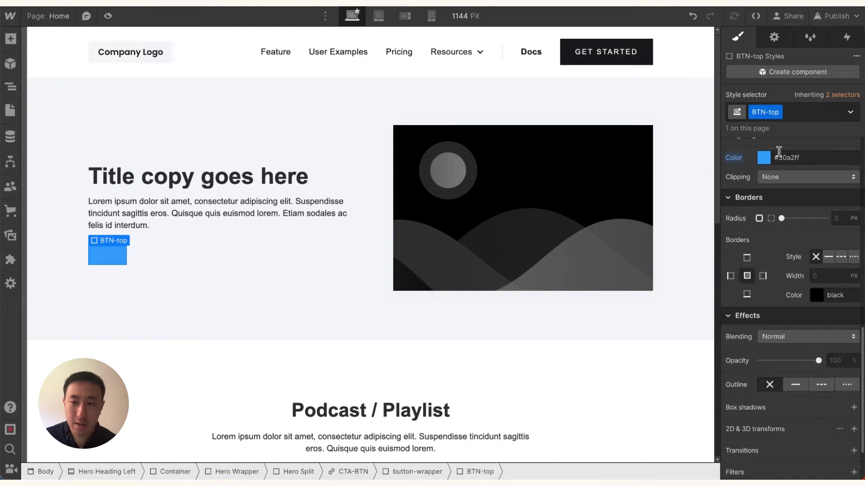
scroll(784, 189, "up", 7)
Step: Add a Text Block inside BTN-top labelled 'CLICK ME NOW!'
key("ctrl+e")
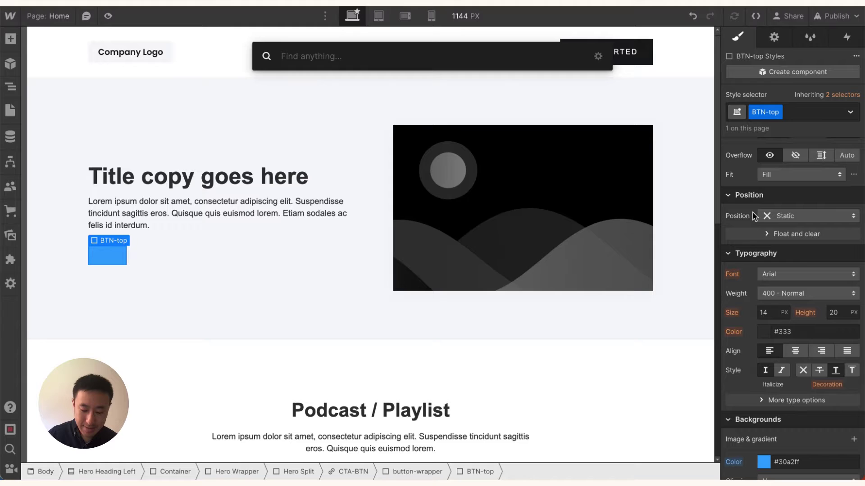
type("text")
key("Down")
key("Return")
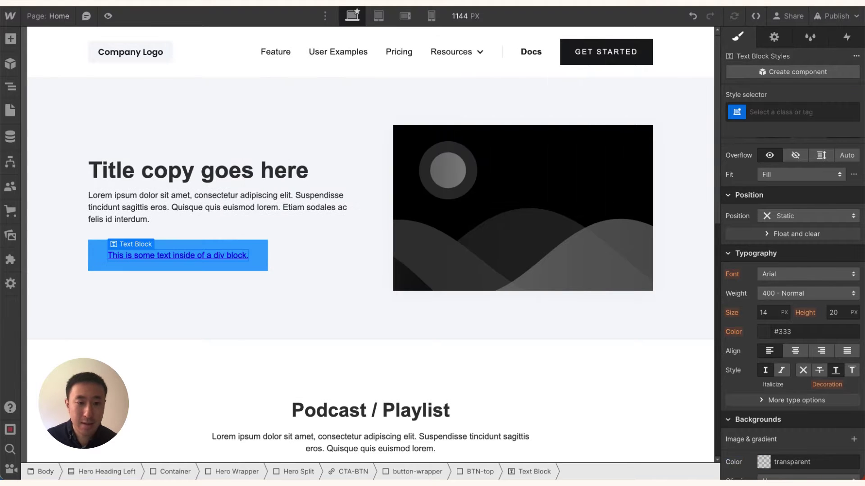
double_click(229, 257)
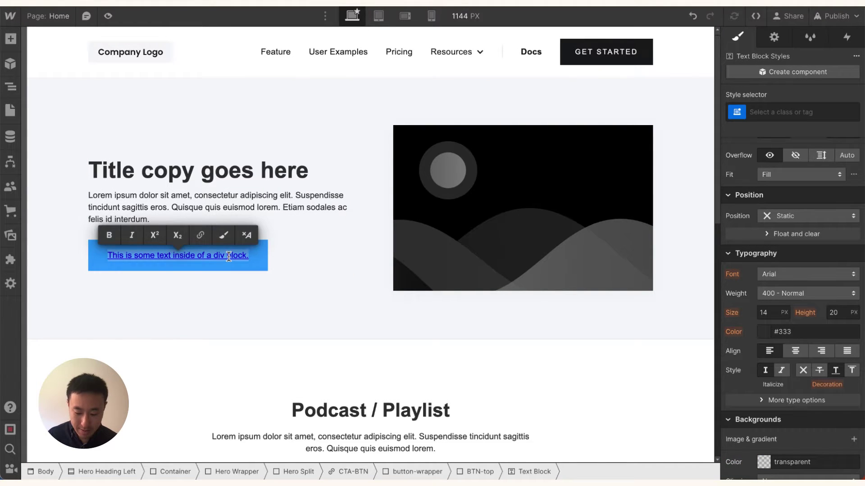
type("S")
type("LICK ME")
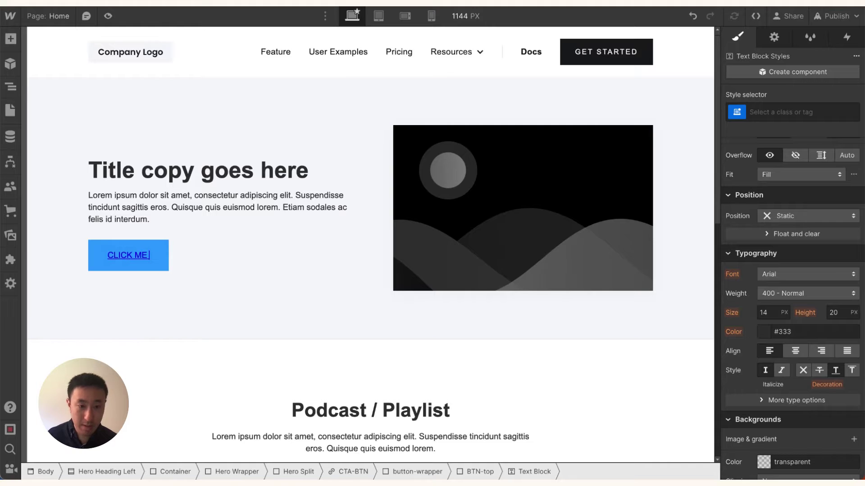
type(" NOW!")
left_click(234, 250)
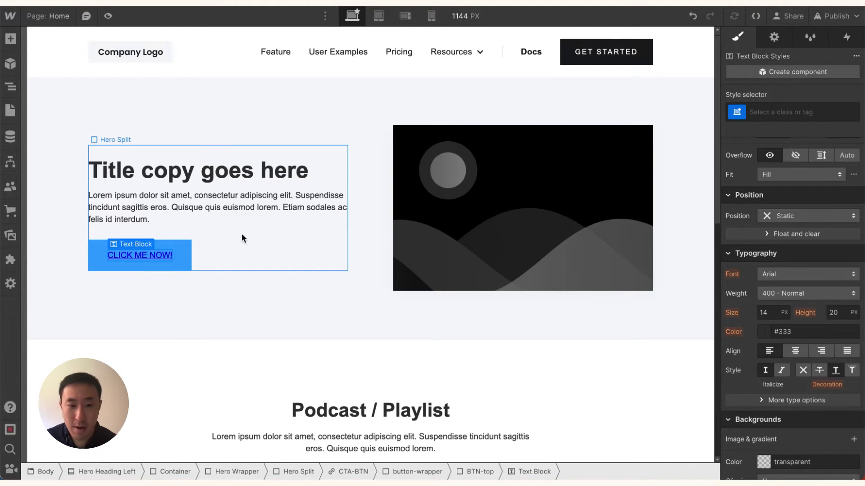
left_click(167, 247)
Step: Remove CTA-BTN's underline and make BTN-top's label text white and 700 bold
left_click(352, 472)
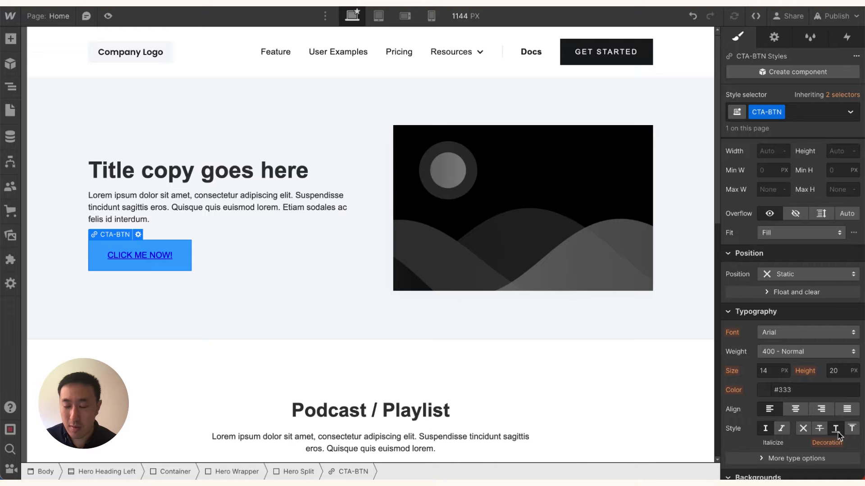
left_click(803, 430)
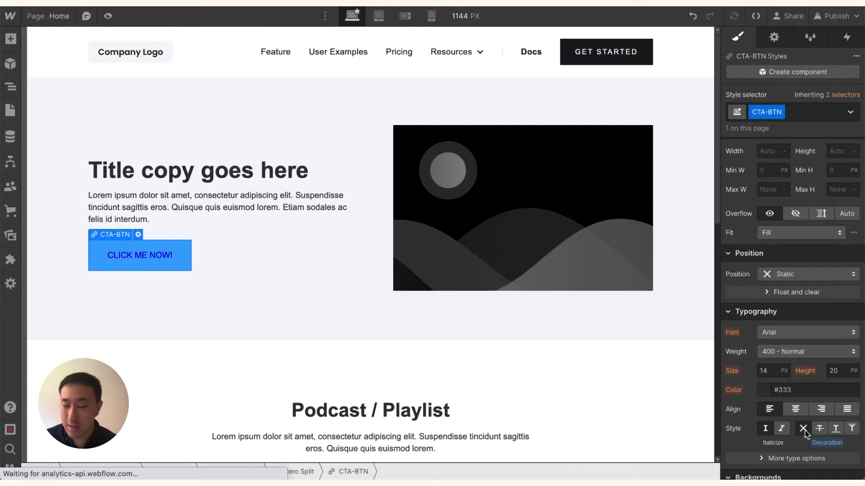
left_click(182, 253)
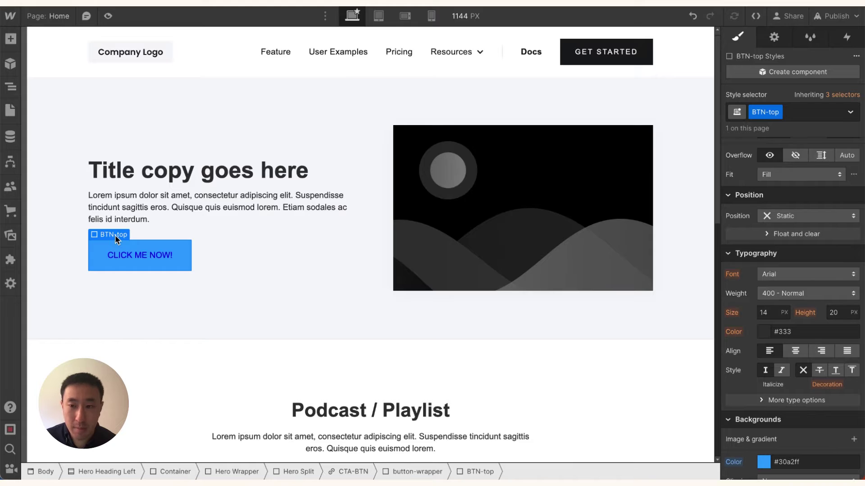
scroll(771, 334, "down", 1)
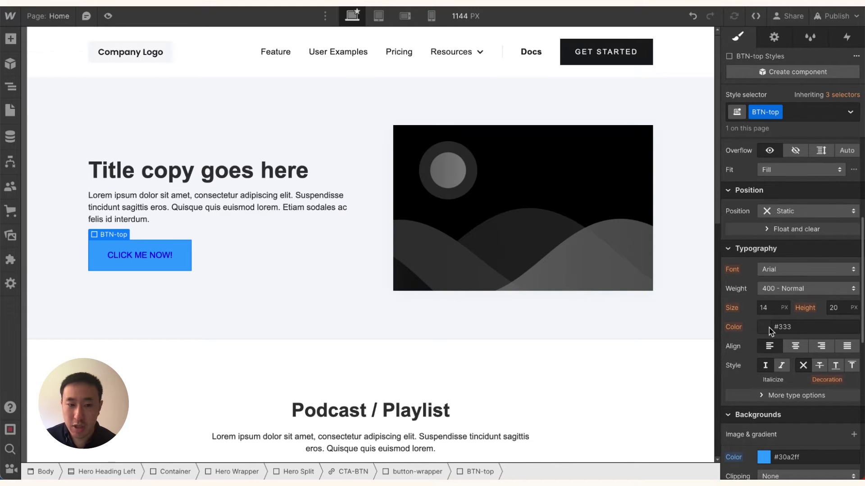
left_click(769, 328)
mouse_move(775, 179)
left_mouse_down()
mouse_move(676, 65)
mouse_move(680, 99)
left_mouse_up()
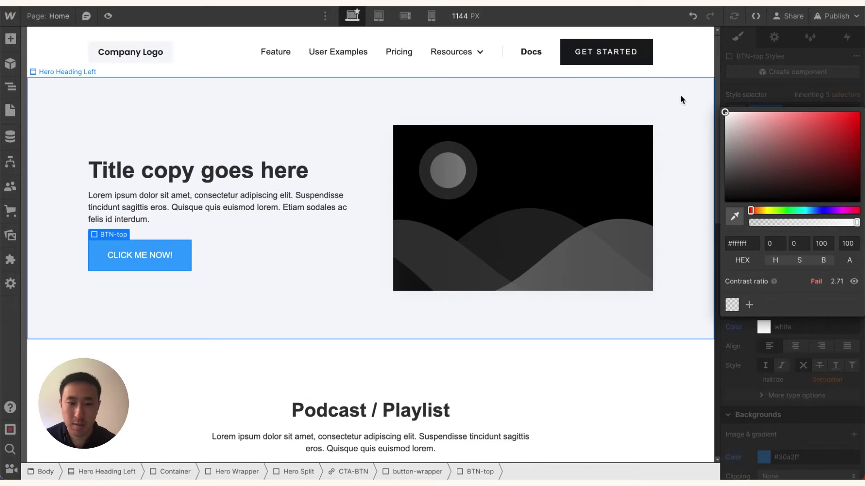
left_click(764, 359)
left_click(809, 293)
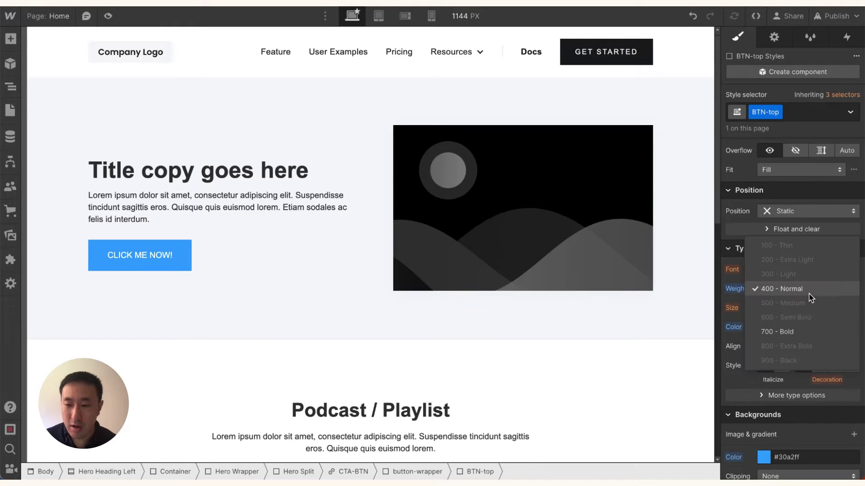
left_click(806, 334)
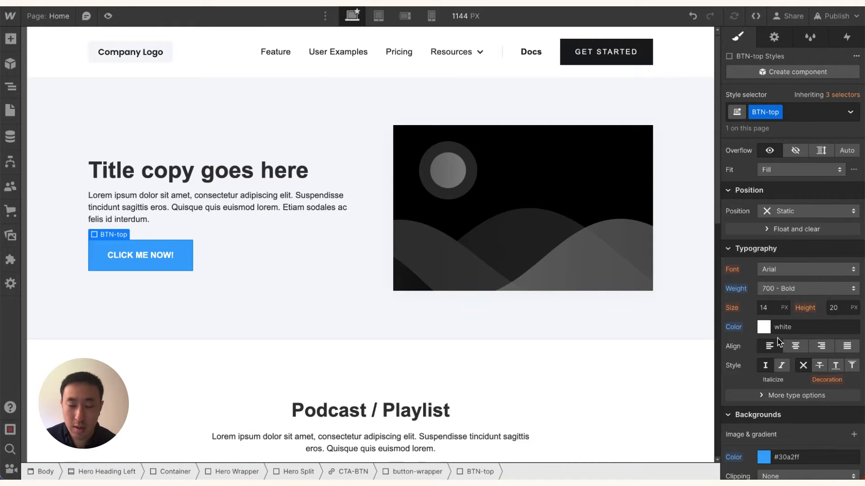
Step: Round BTN-top's corners to a 6 px border radius
left_click(237, 282)
left_click(190, 264)
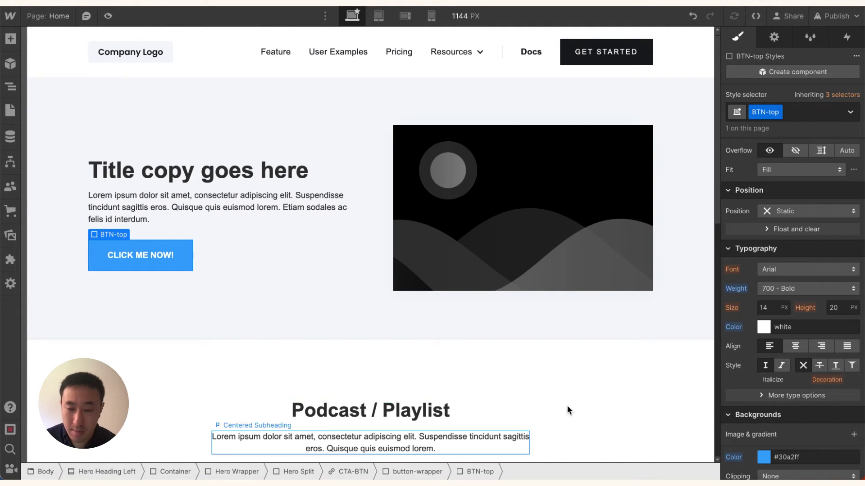
scroll(802, 401, "down", 3)
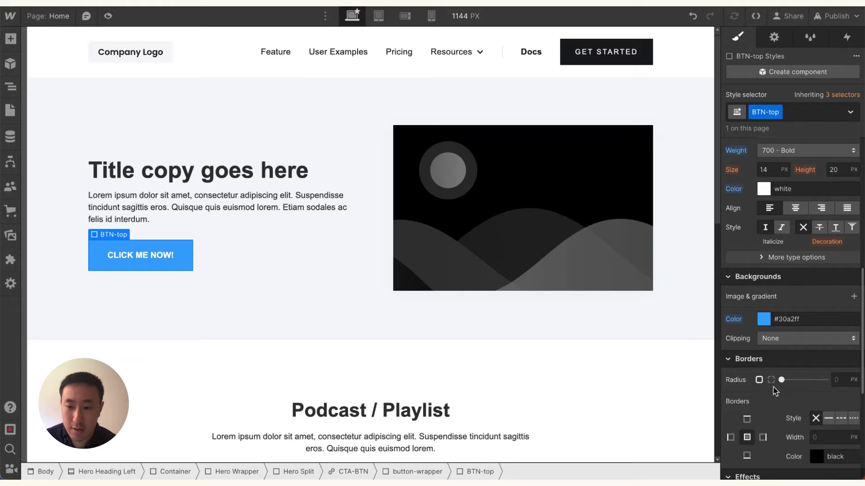
left_click_drag(782, 380, 789, 380)
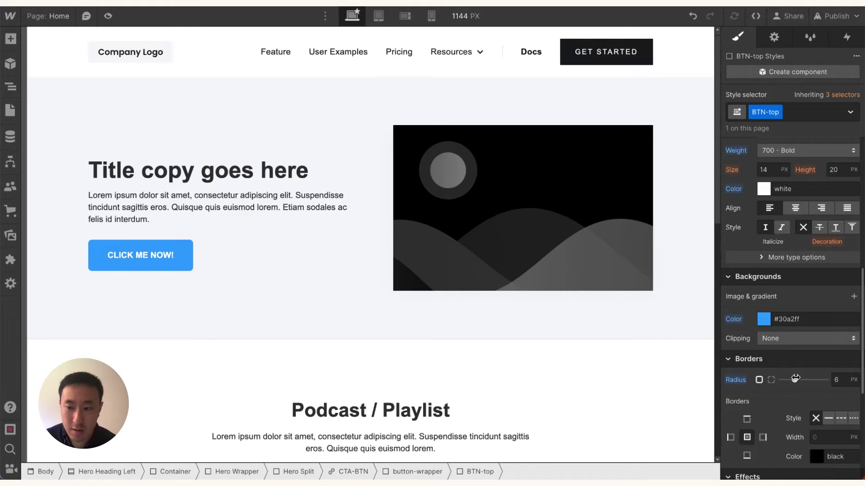
left_click(349, 212)
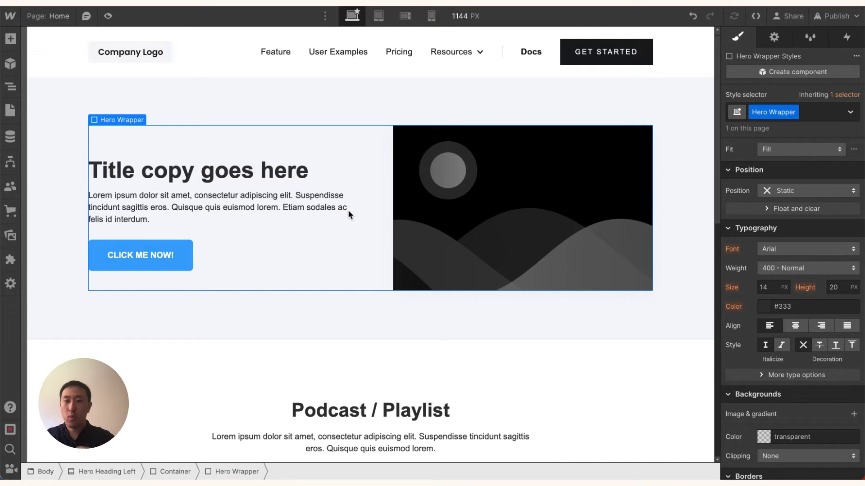
Step: Insert a new Div Block into button-wrapper, below the blue BTN-top layer
left_click(175, 241)
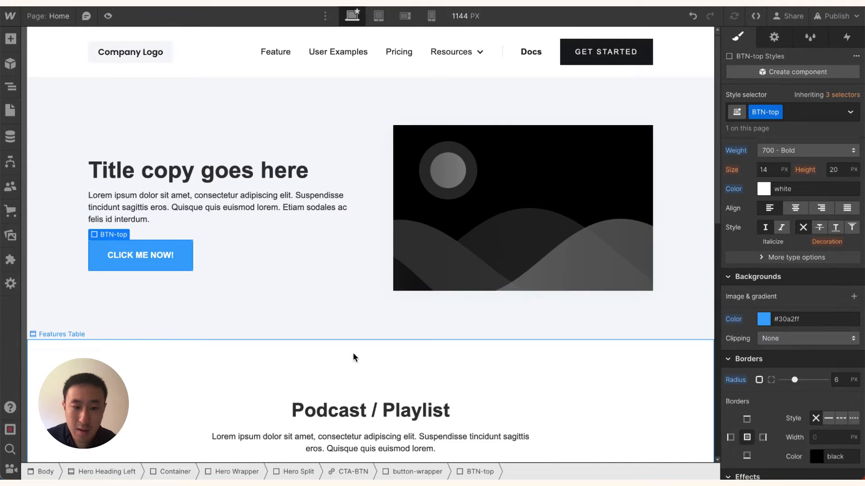
left_click(431, 473)
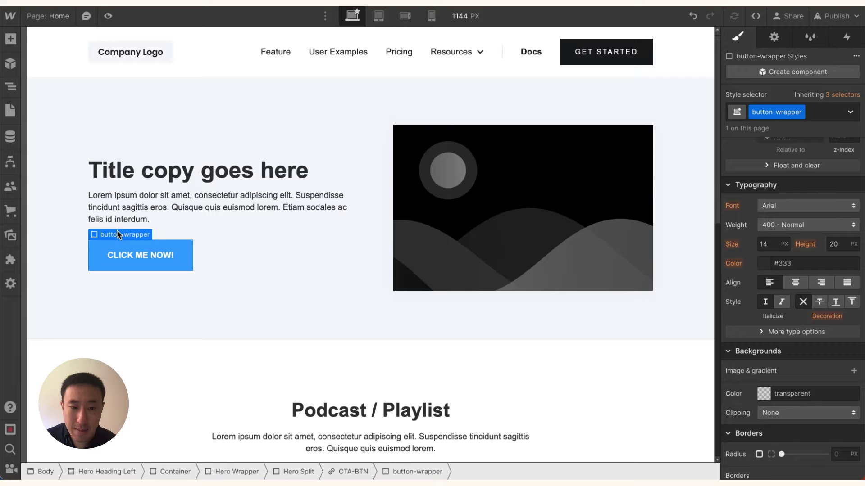
key("ctrl+k")
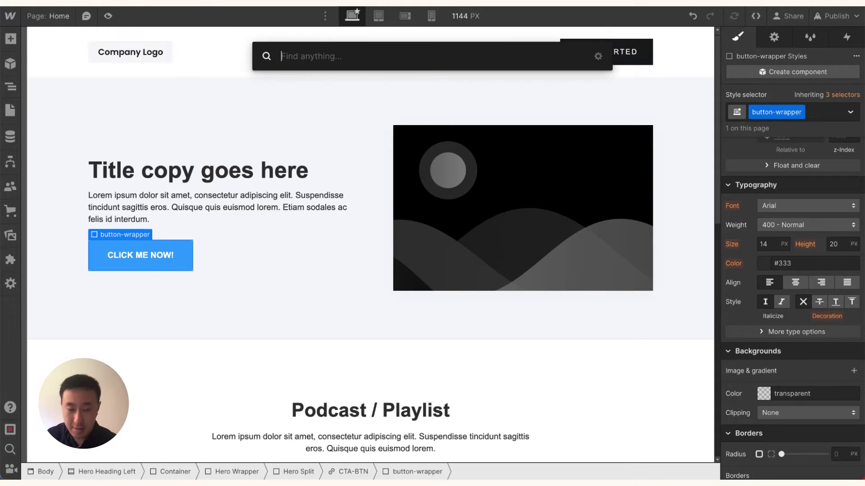
type("dio")
key("BackSpace")
key("Return")
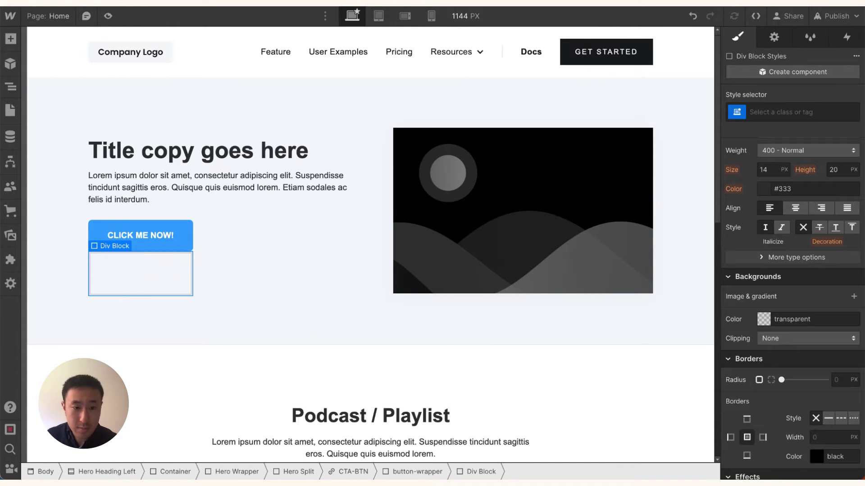
Step: Check the hierarchy in the element tree and select the new Div Block
key("z")
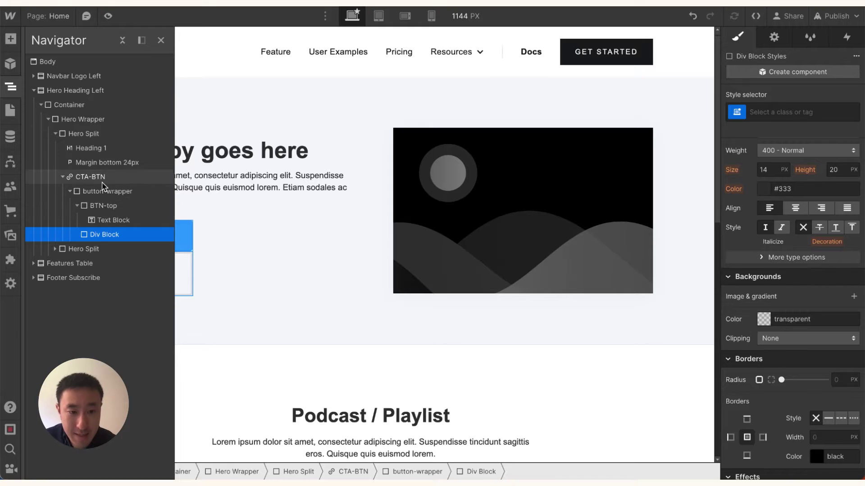
left_click(102, 179)
left_click(103, 189)
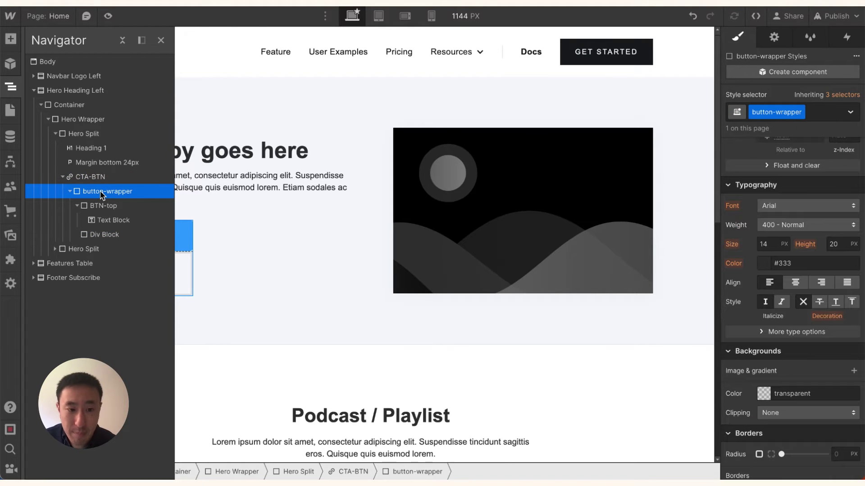
left_click(104, 207)
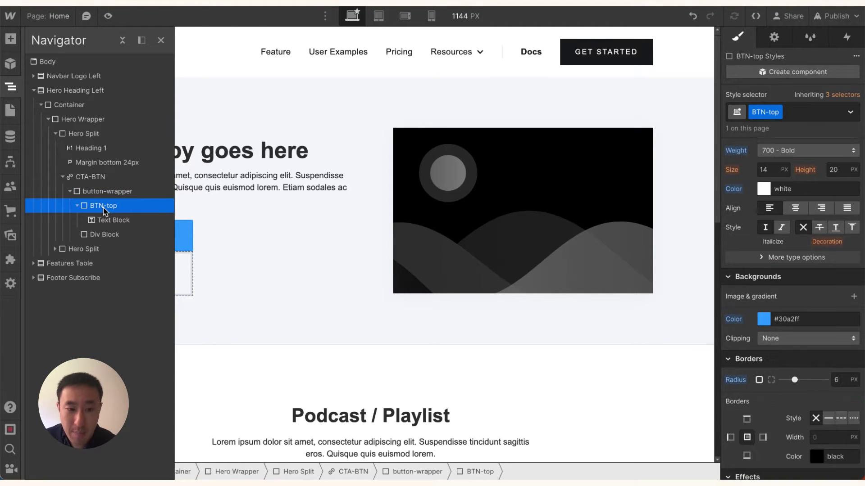
left_click(123, 222)
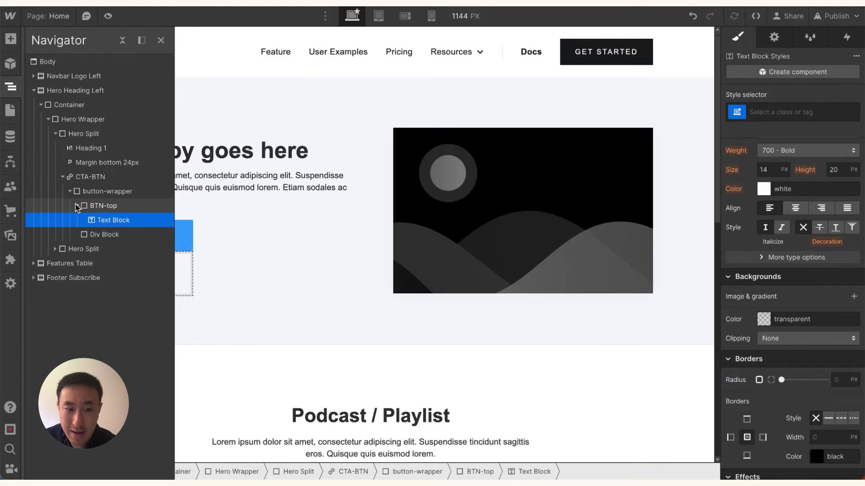
left_click(77, 206)
left_click(107, 222)
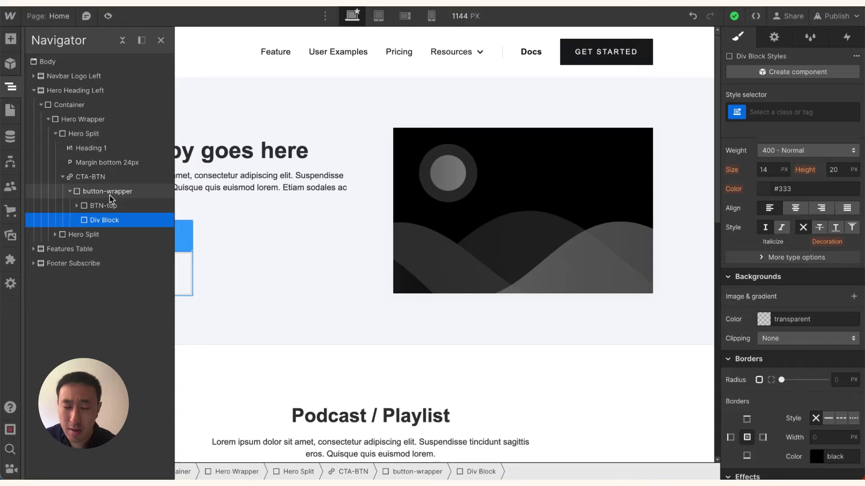
Step: Name the new div BTN-outline and set its position to Absolute
key("z")
left_click(803, 107)
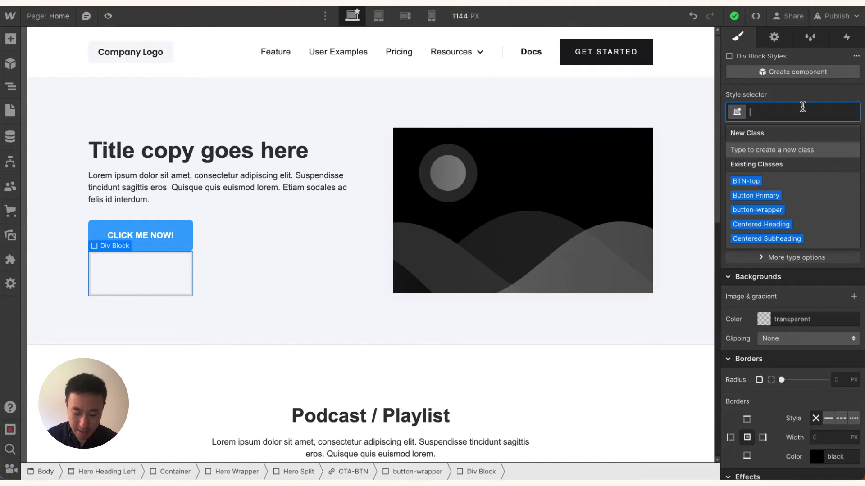
type("BTN-outline")
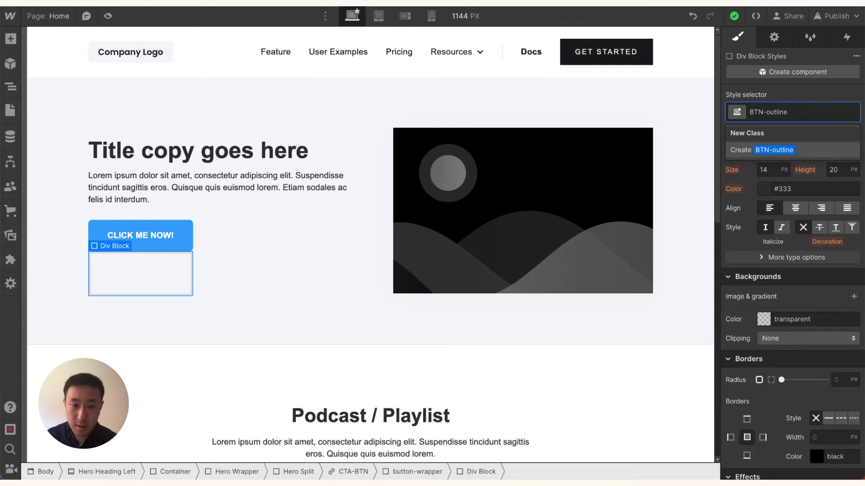
key("Return")
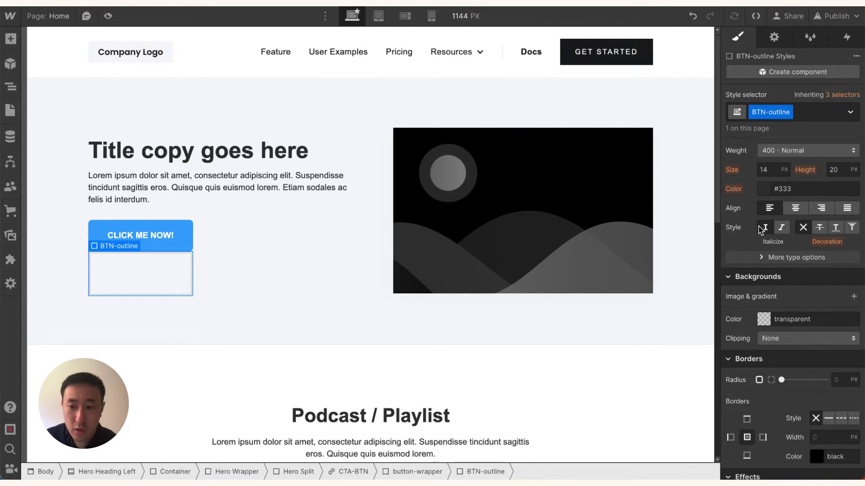
scroll(775, 246, "up", 3)
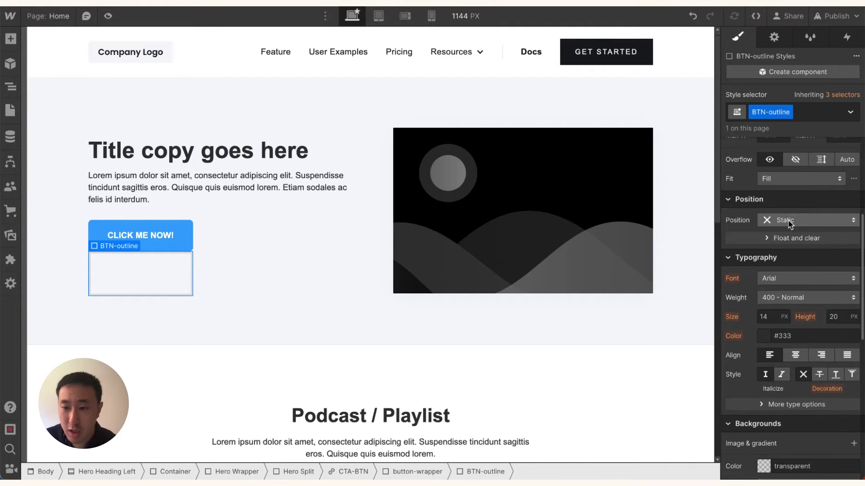
left_click(789, 221)
left_click(780, 247)
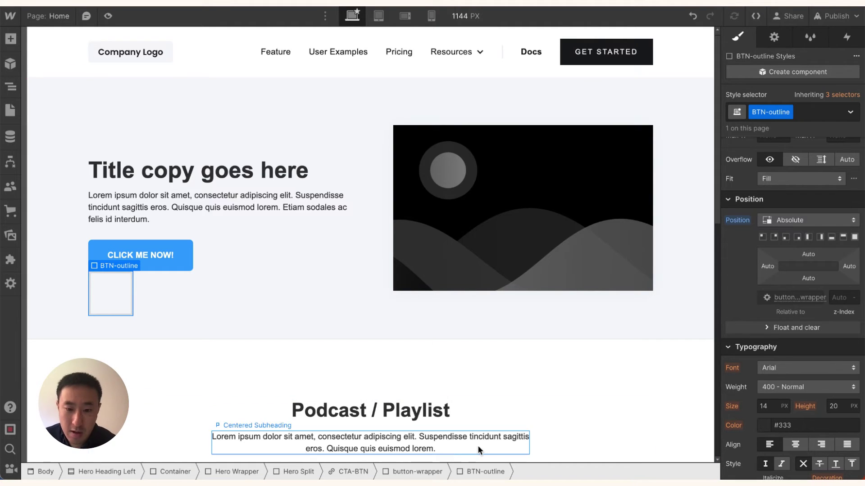
Step: Apply the Full preset so BTN-outline sits at 0% on all sides, verifying in the Navigator
left_click(414, 472)
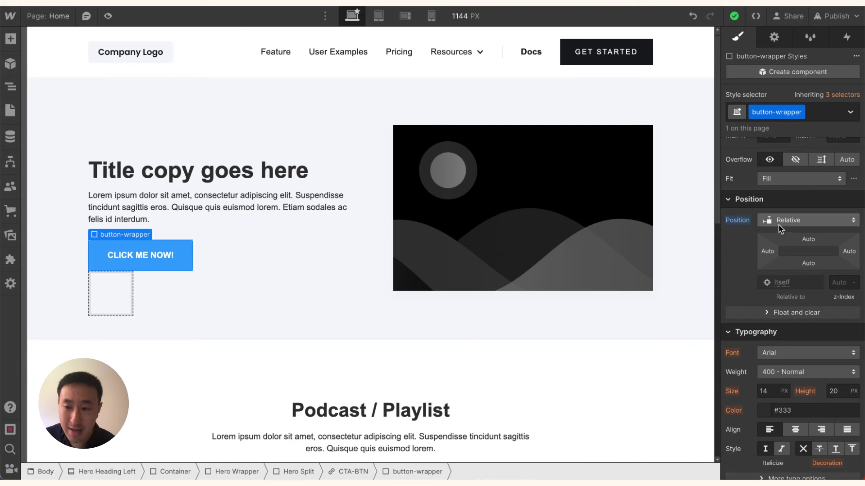
left_click(117, 287)
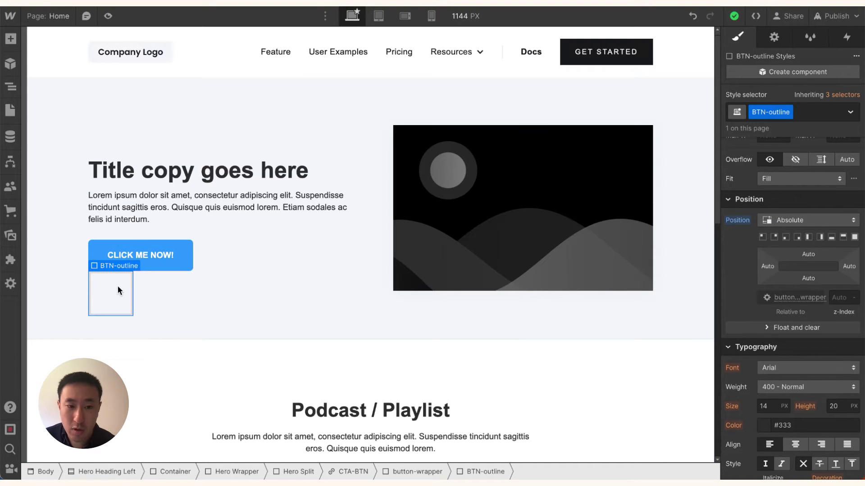
left_click(854, 238)
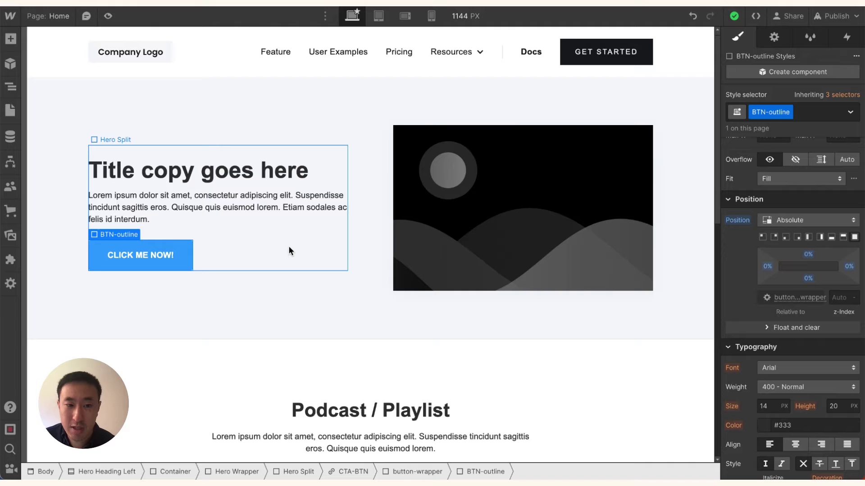
key("z")
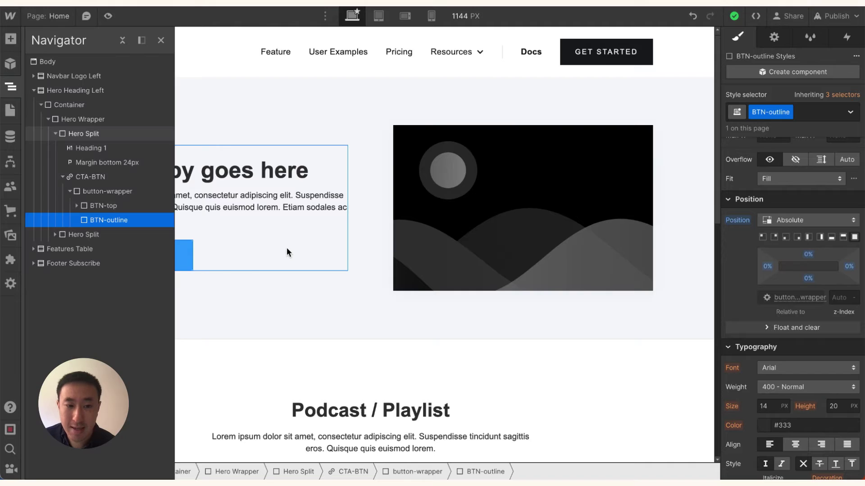
left_click(111, 207)
left_click(111, 193)
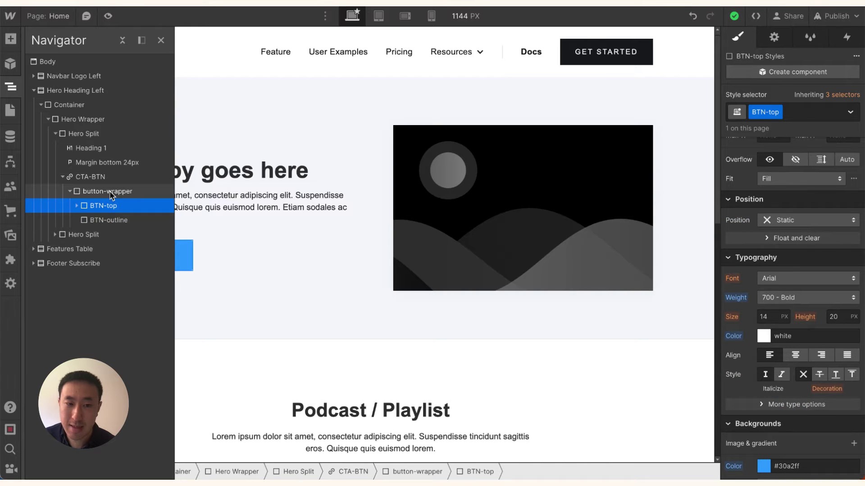
left_click(111, 221)
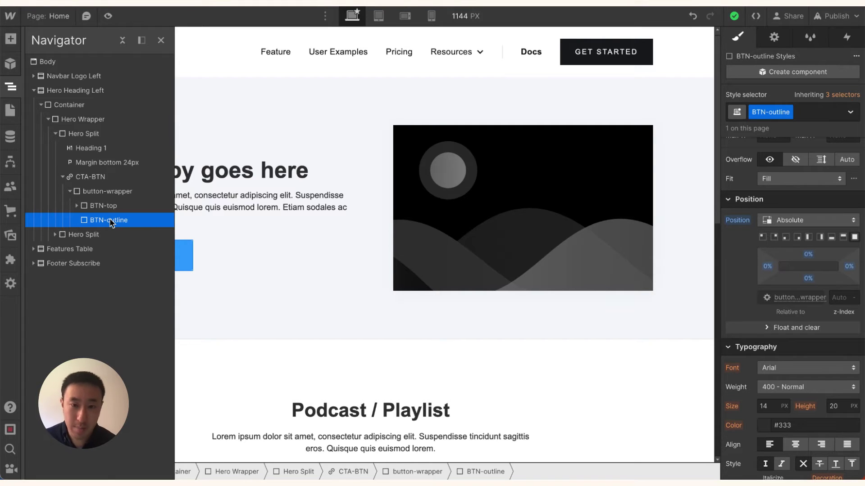
Step: Give BTN-outline a 2.5 px #30a2ff border sampled from the button, with 6 px radius
key("z")
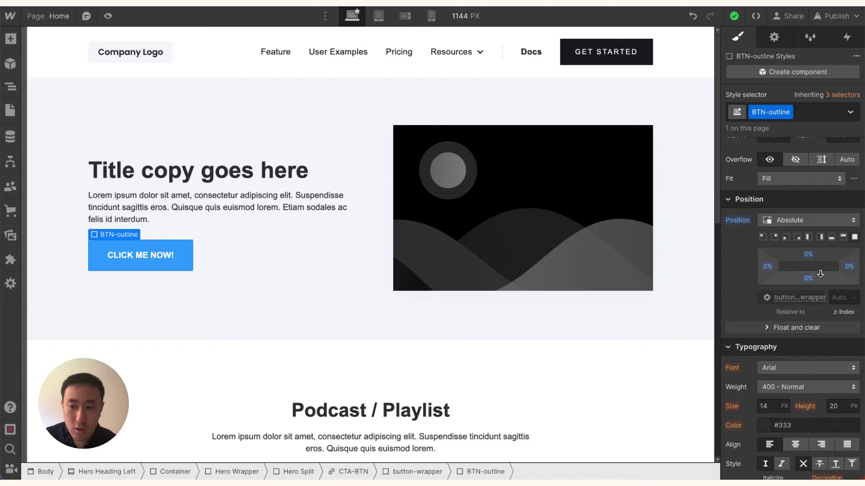
scroll(800, 341, "down", 3)
scroll(798, 341, "down", 3)
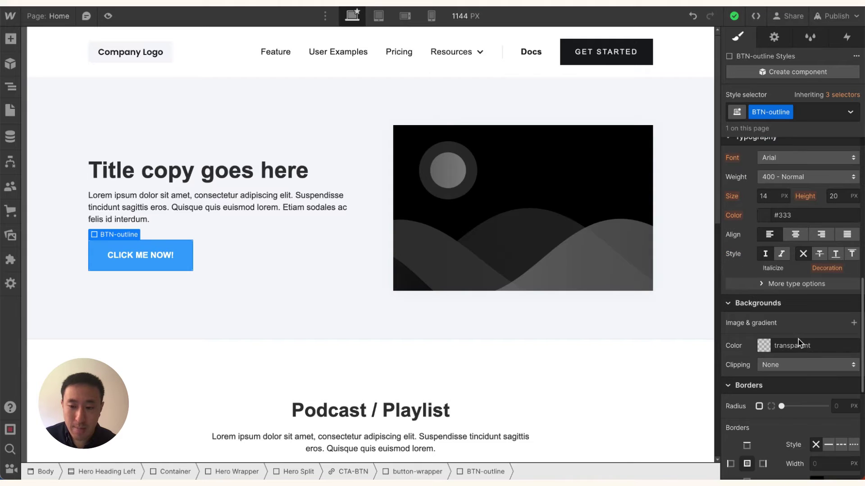
left_click(832, 431)
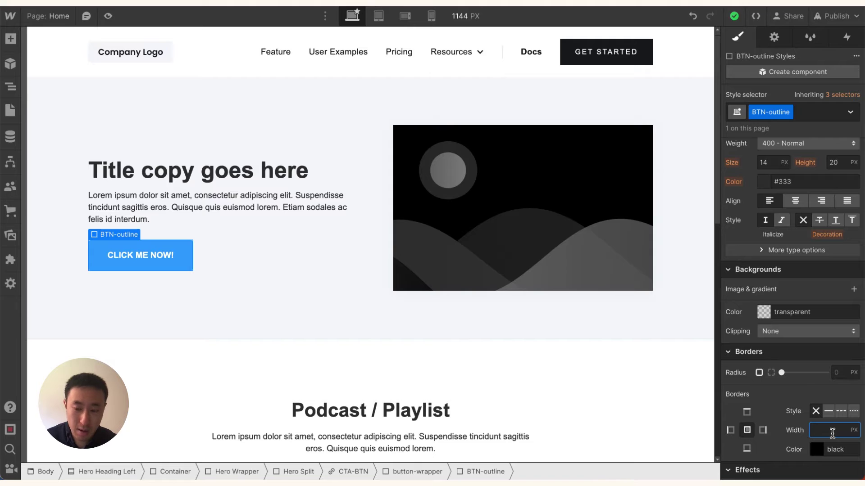
type("2.5")
key("Return")
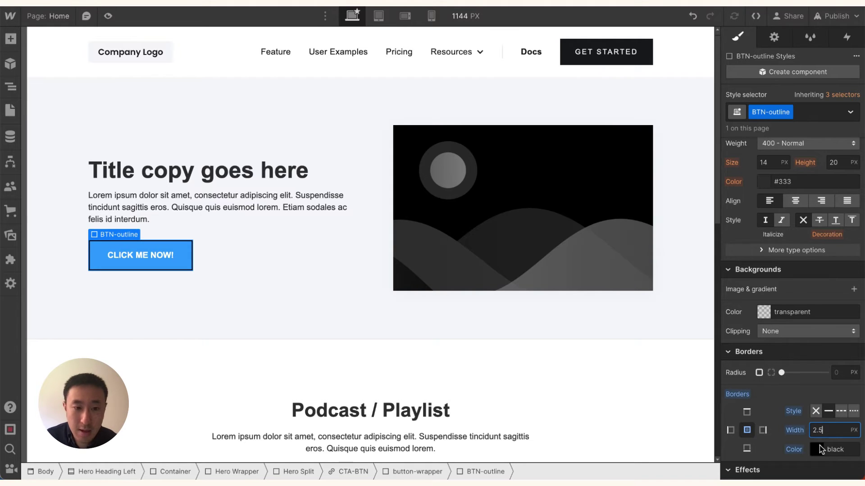
left_click(815, 450)
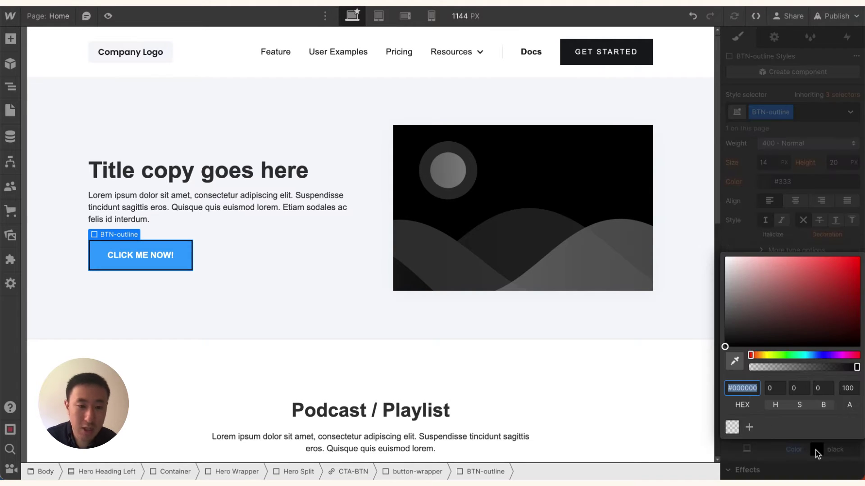
left_click(735, 361)
left_click(177, 253)
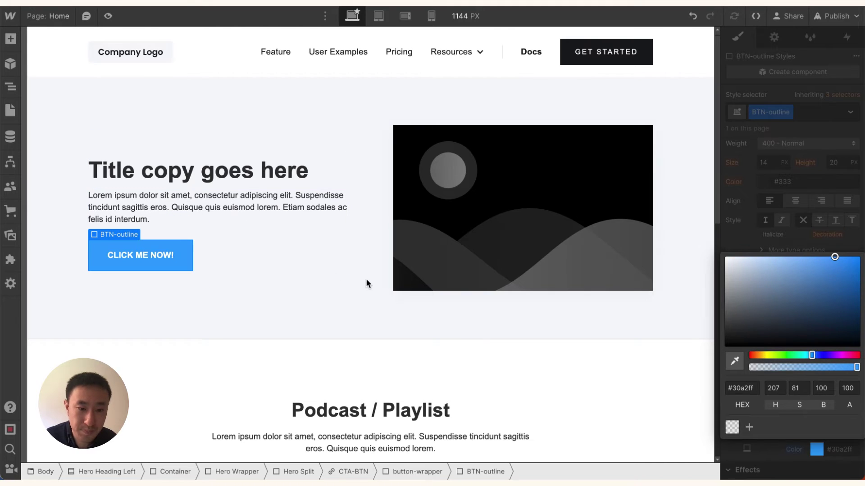
left_click(739, 235)
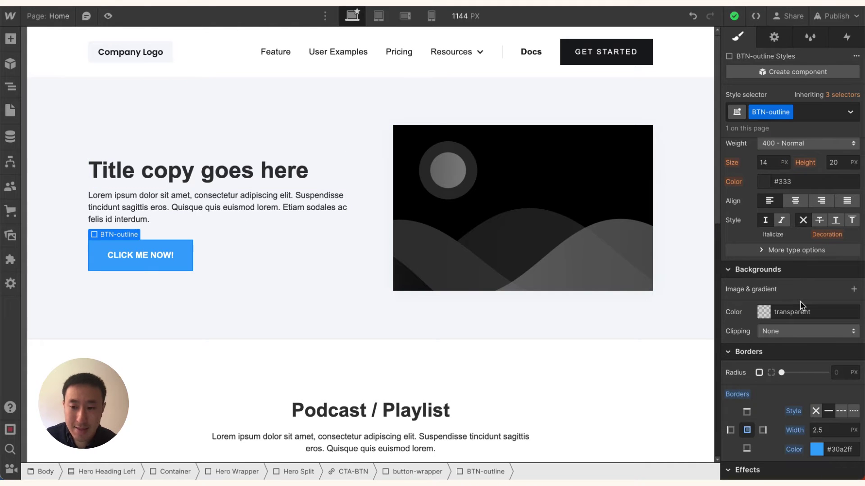
left_click(840, 373)
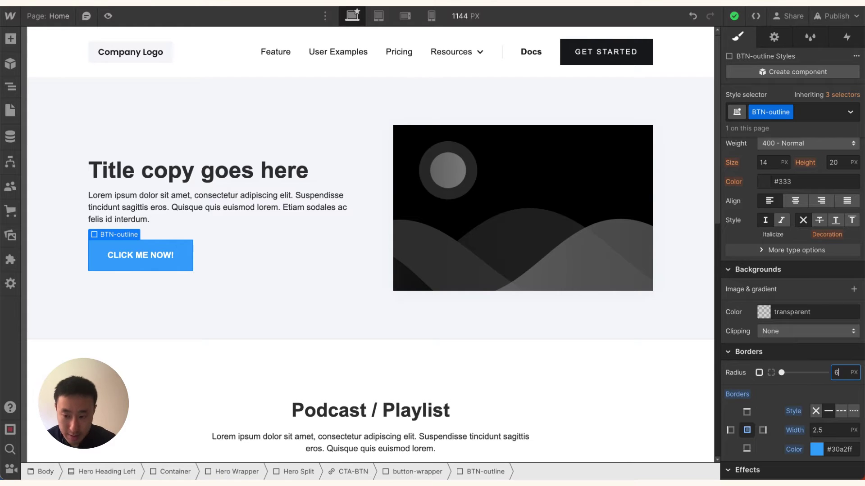
type("6")
scroll(827, 300, "up", 10)
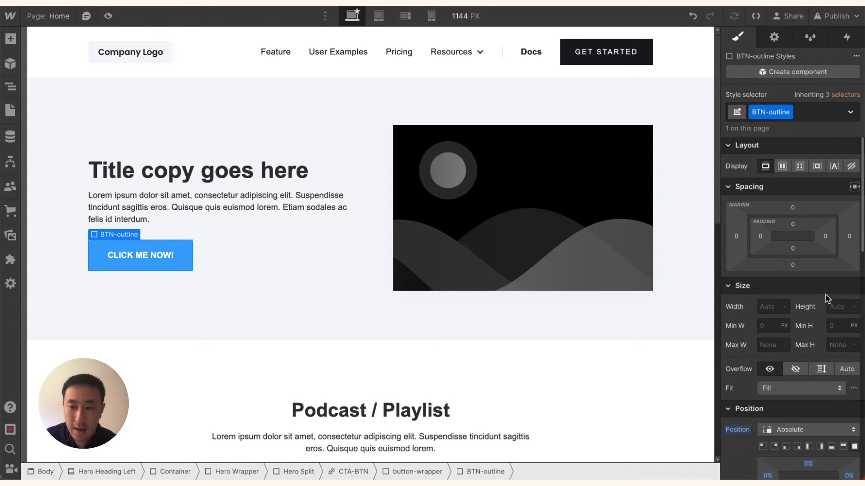
Step: Offset BTN-outline with right -8 px, bottom -8 px, top 8 px and left 8 px
scroll(827, 301, "down", 1)
scroll(840, 419, "down", 1)
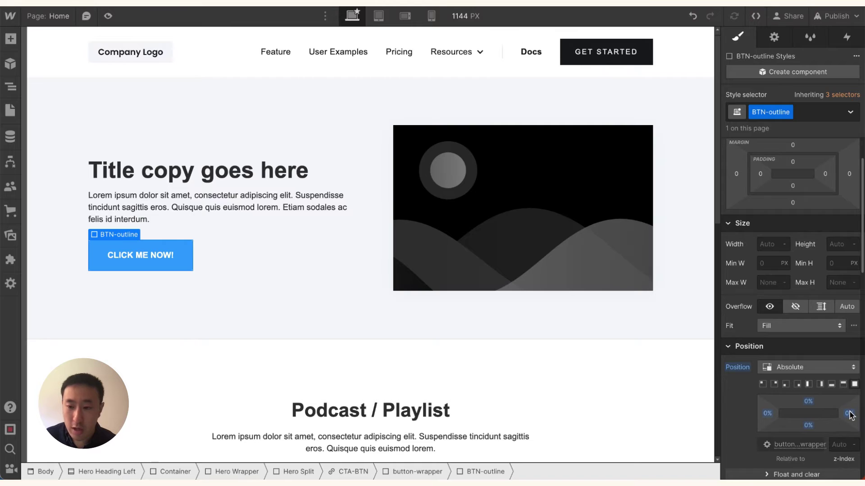
left_click(848, 414)
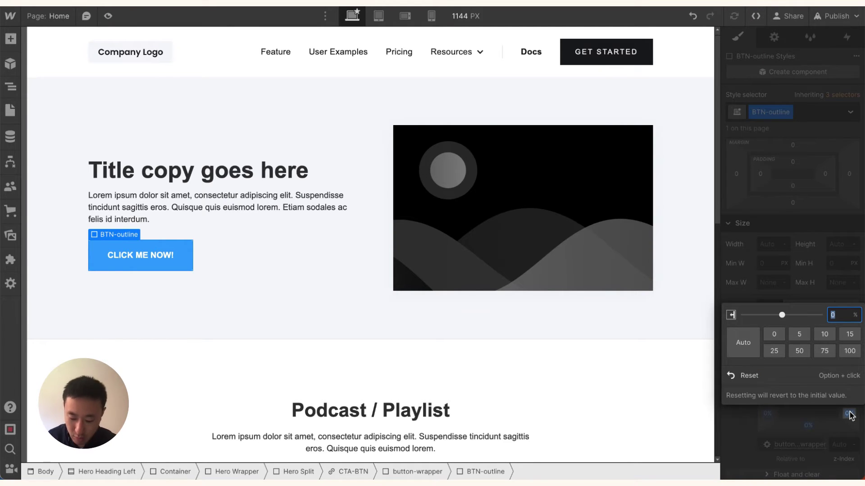
key("Return")
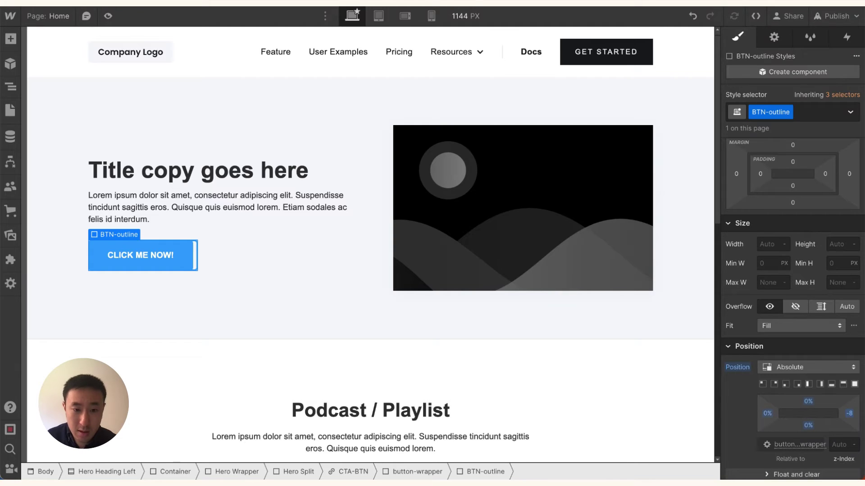
left_click(808, 426)
type("-8")
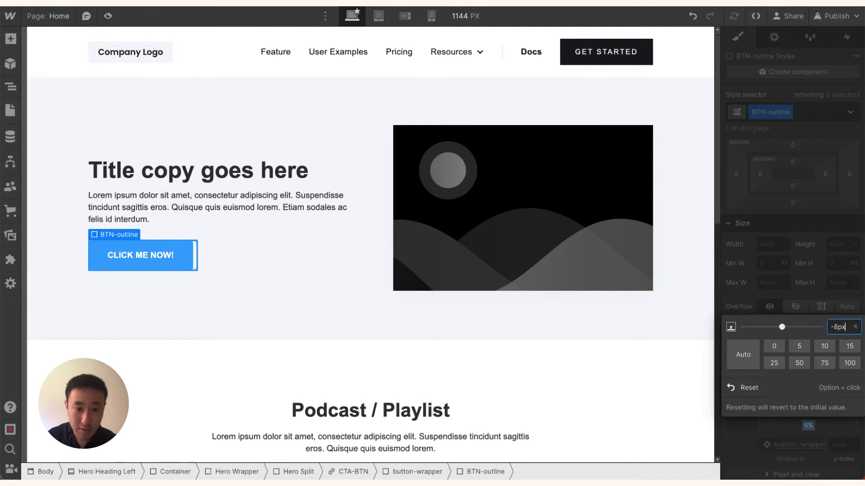
key("Return")
left_click(808, 402)
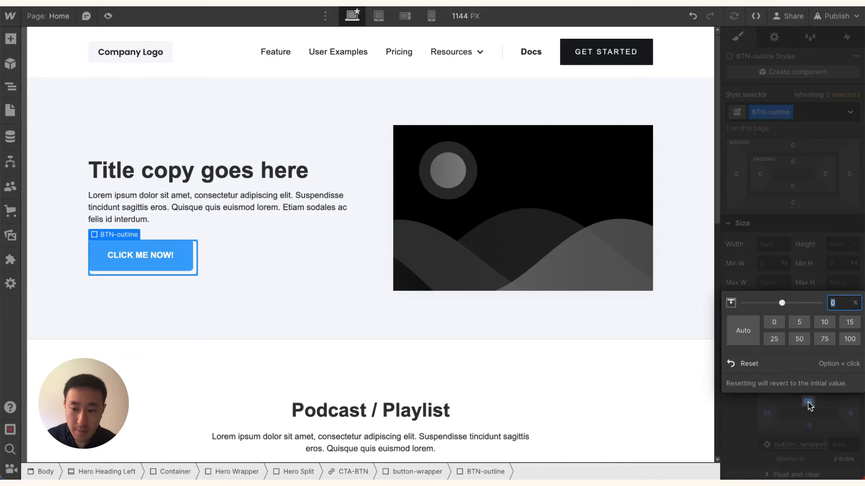
type("8")
key("Return")
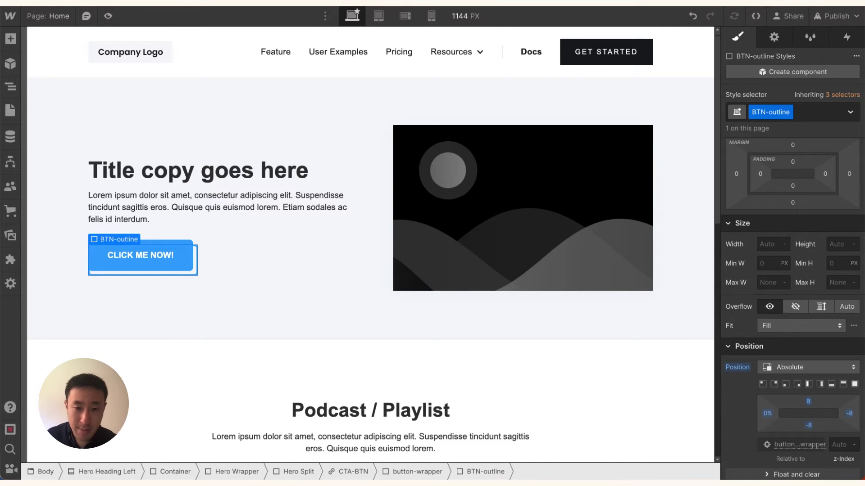
left_click(768, 413)
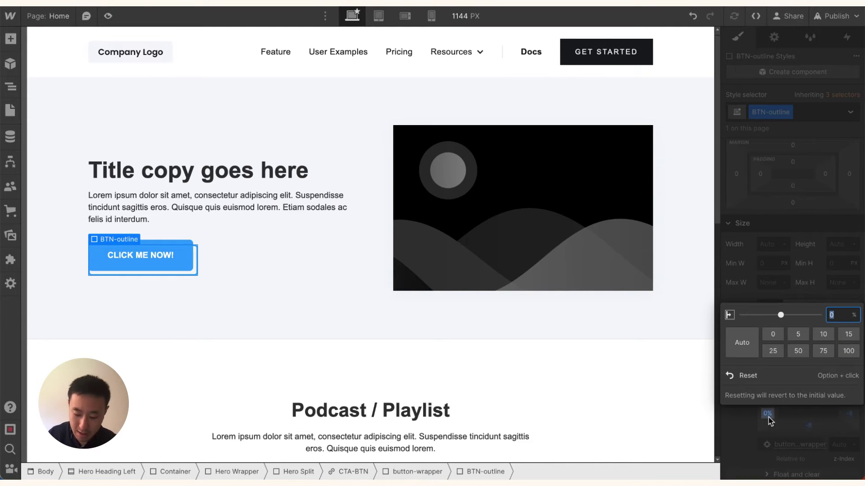
type("8")
key("Return")
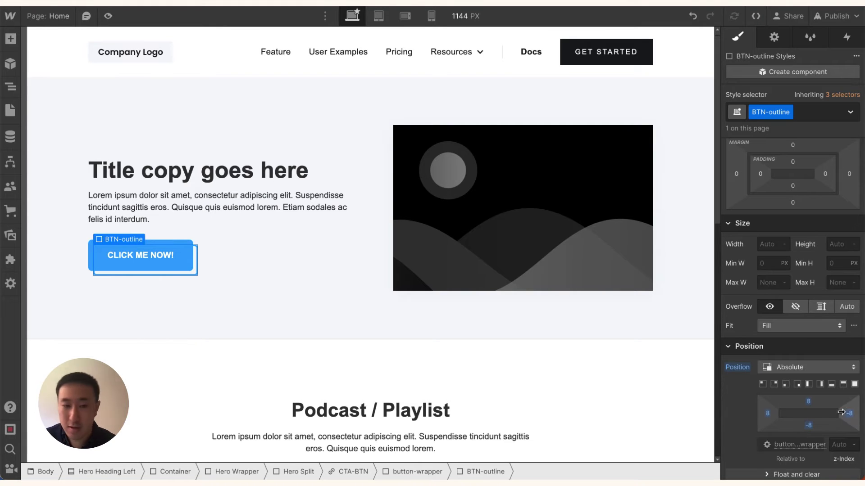
Step: Re-enter BTN-outline's border width and fill it with light grey #f3f3f3
scroll(831, 412, "down", 10)
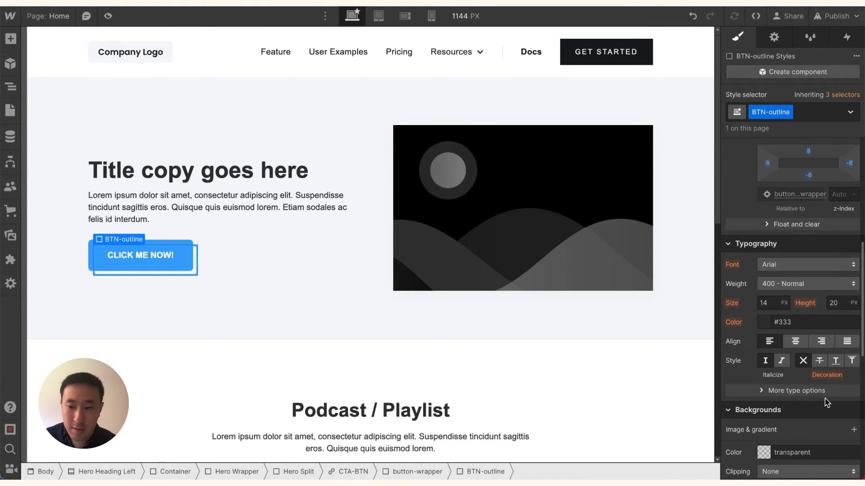
left_click(828, 202)
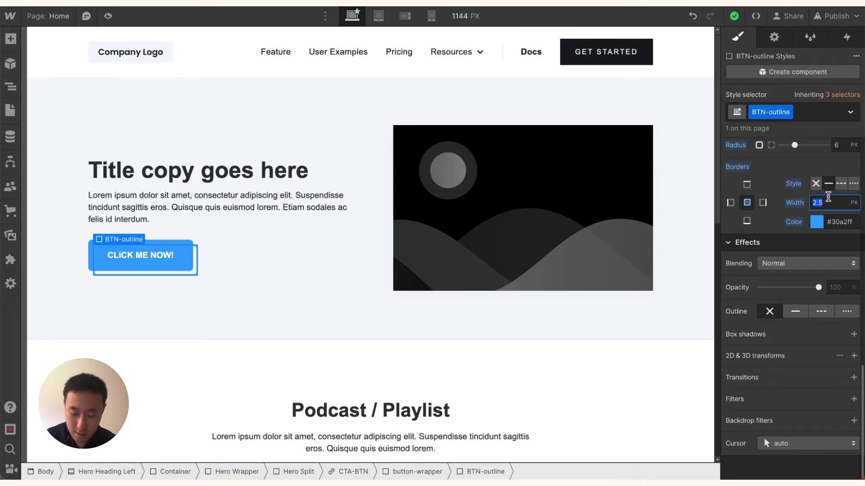
type("2")
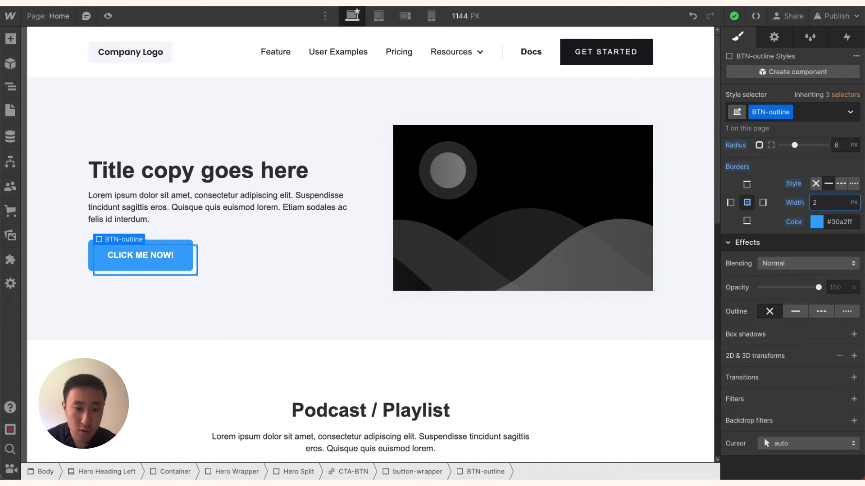
left_click(600, 201)
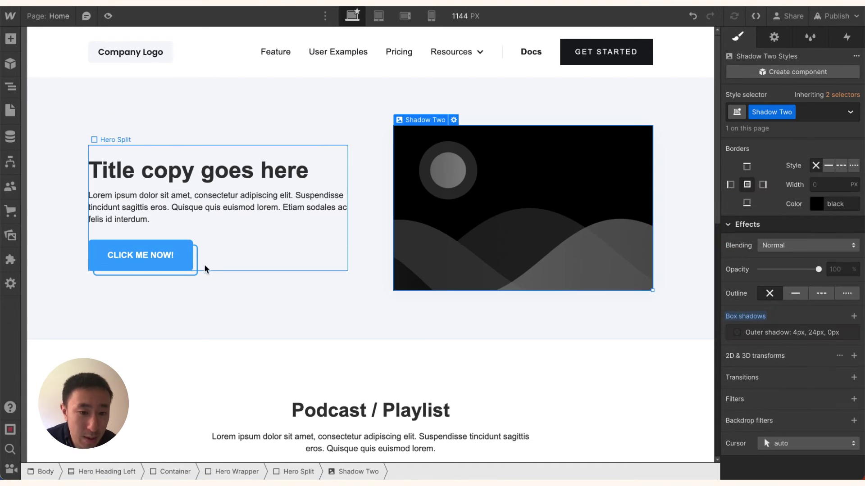
left_click(191, 275)
scroll(788, 281, "up", 5)
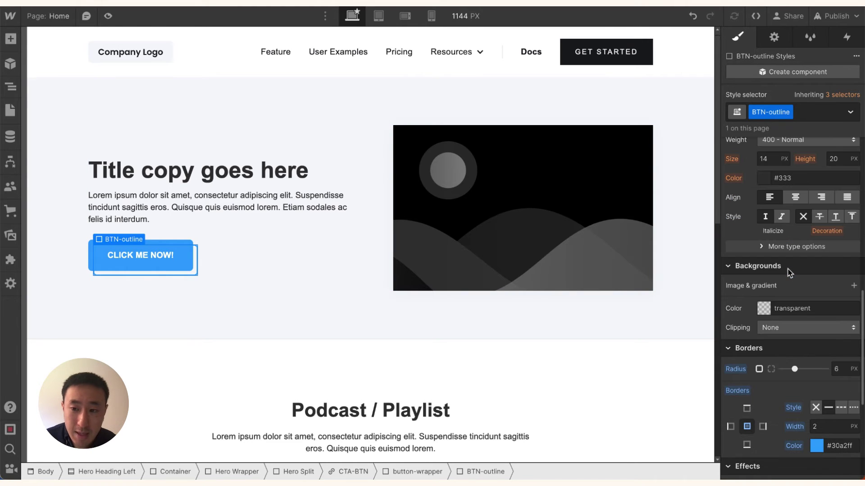
left_click(764, 309)
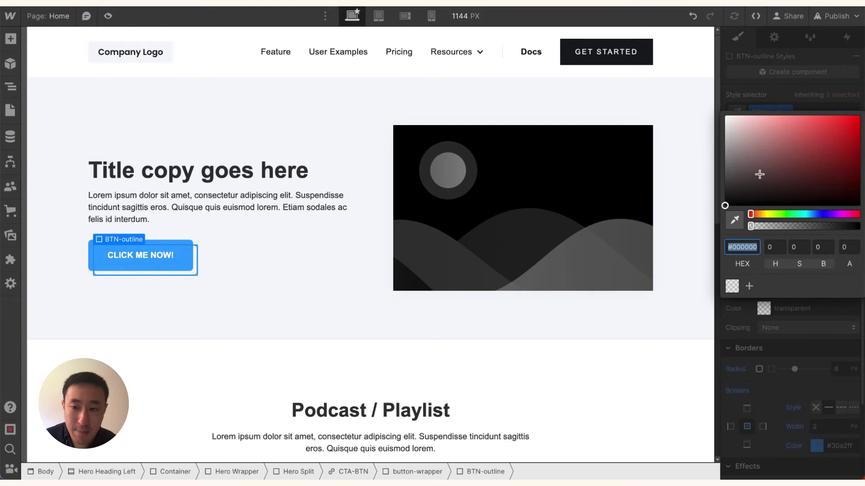
left_click_drag(736, 145, 701, 121)
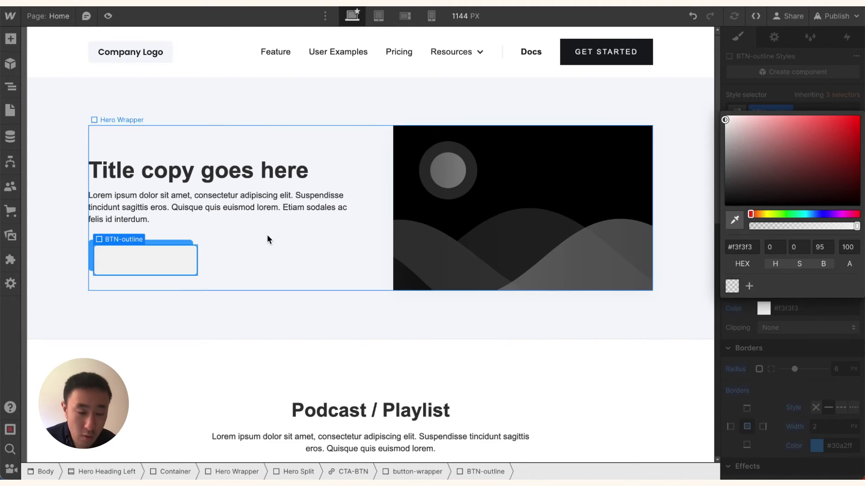
left_click(267, 238)
left_click(187, 245)
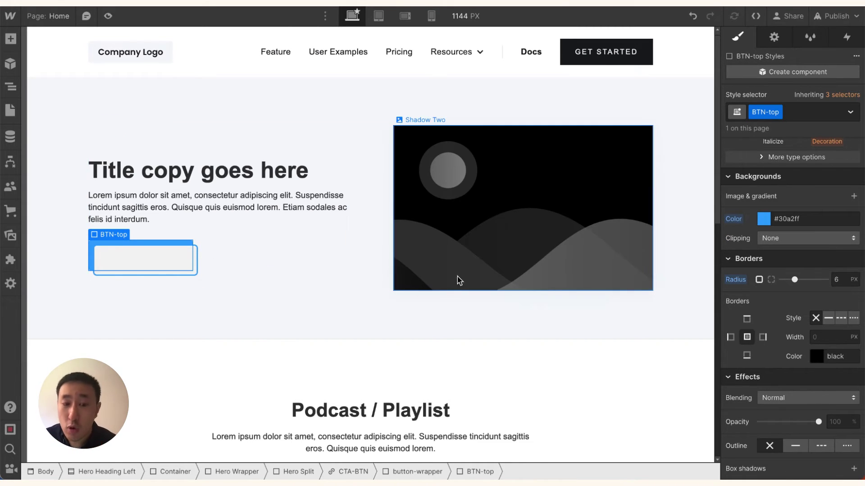
Step: Make the BTN-top layer relatively positioned with z-index 1
scroll(764, 298, "up", 5)
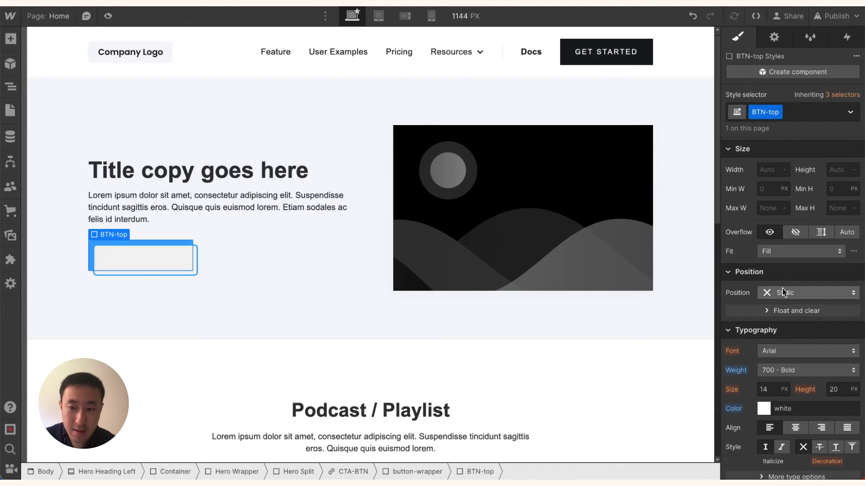
left_click(783, 293)
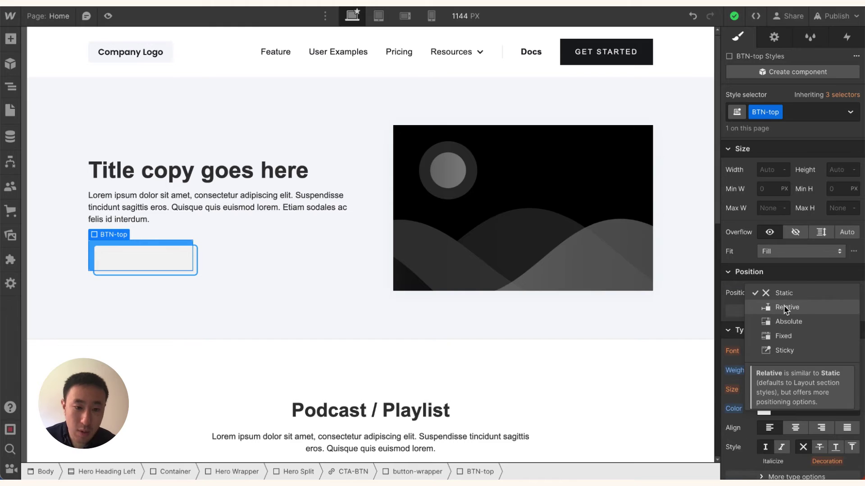
left_click(786, 307)
left_click(838, 358)
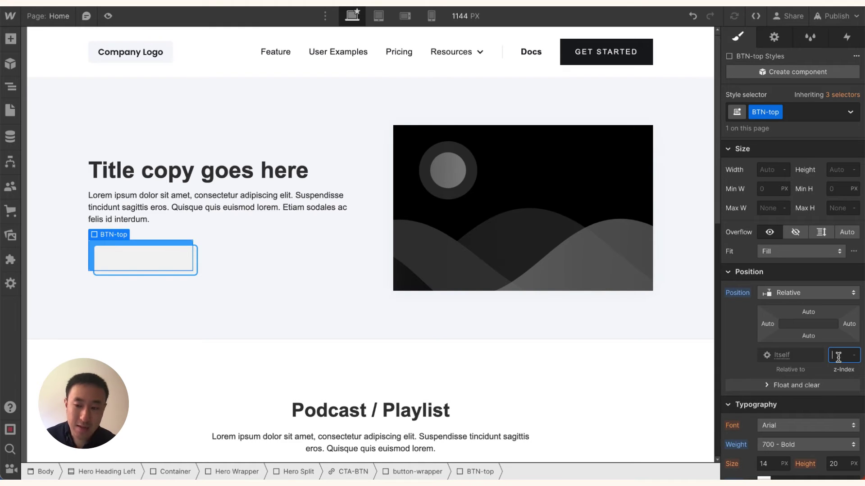
type("1")
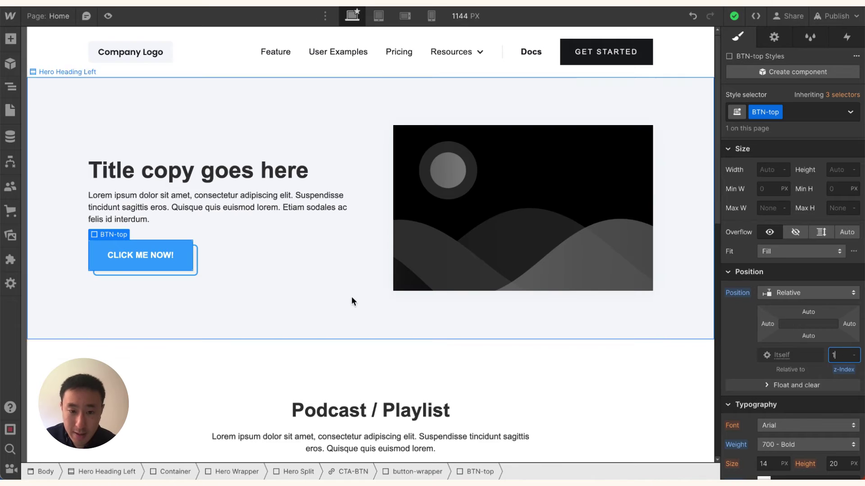
Step: Check BTN-outline's positioning, reselect BTN-top, then select the Hero Heading Left section
left_click(197, 258)
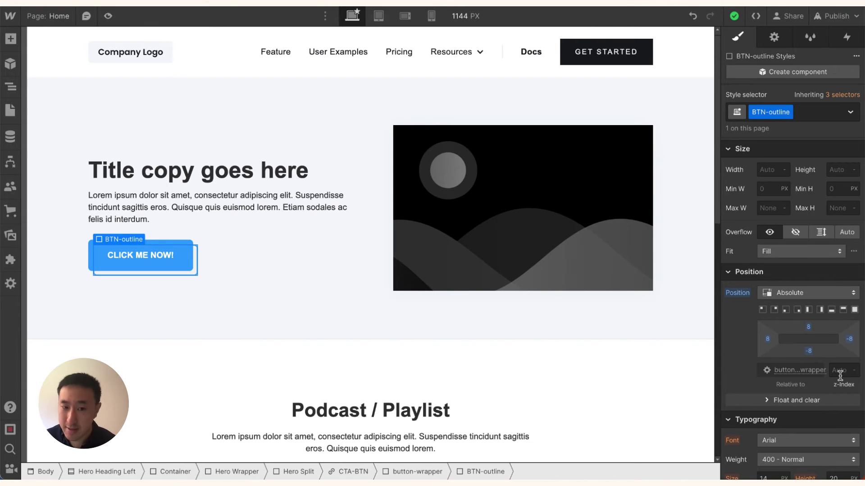
left_click(182, 245)
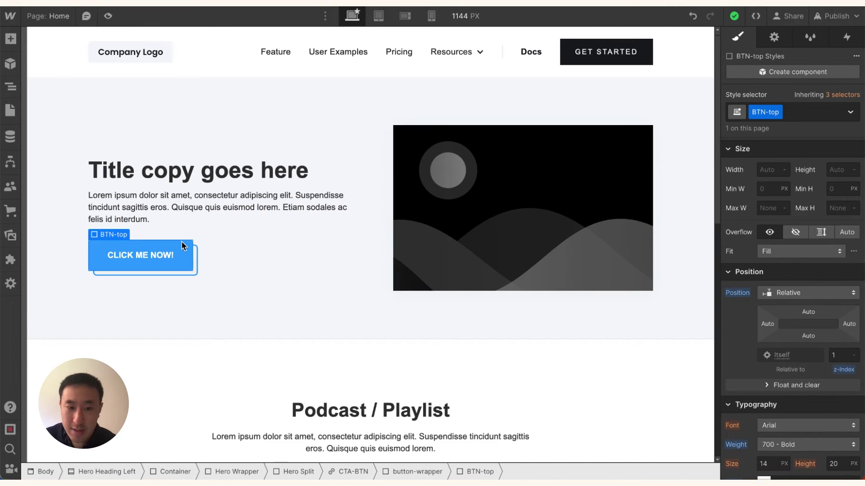
left_click(268, 256)
left_click(298, 301)
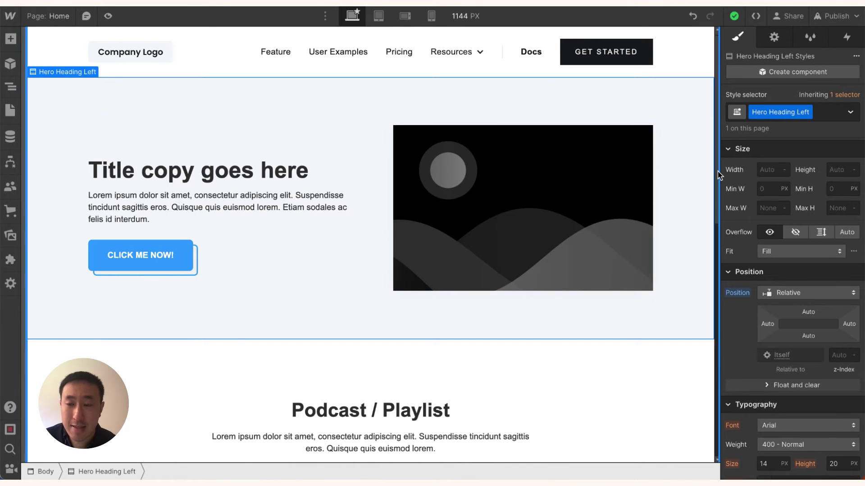
Step: Add a Mouse hover trigger on CTA-BTN that starts a new timed animation
left_click(851, 40)
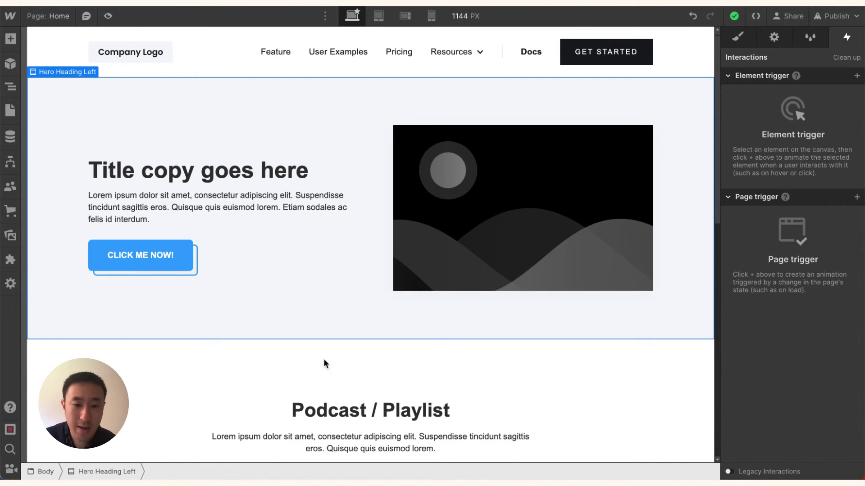
left_click(194, 261)
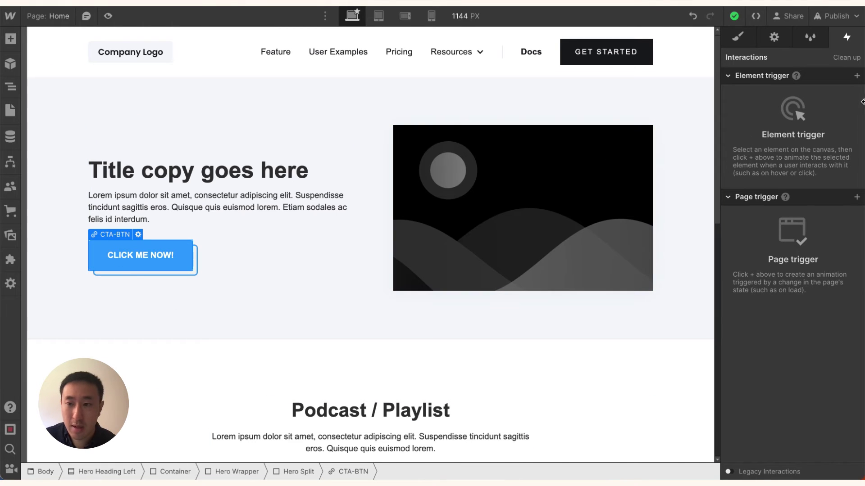
left_click(857, 76)
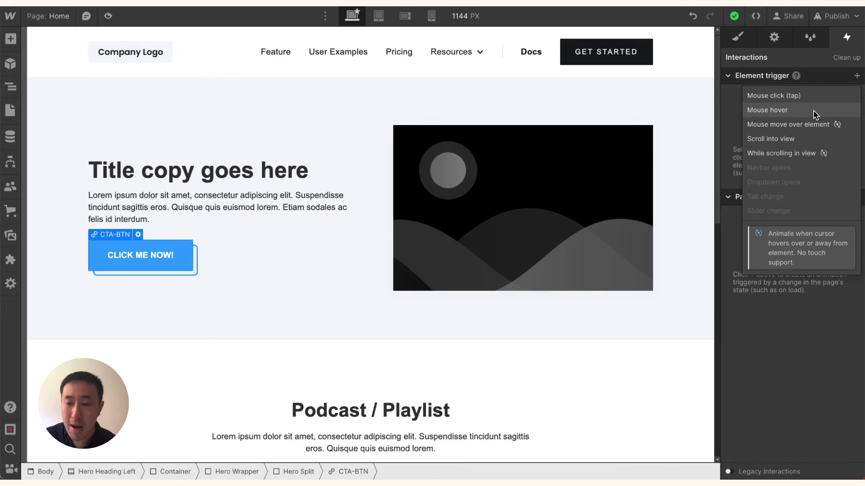
left_click(813, 111)
left_click(806, 139)
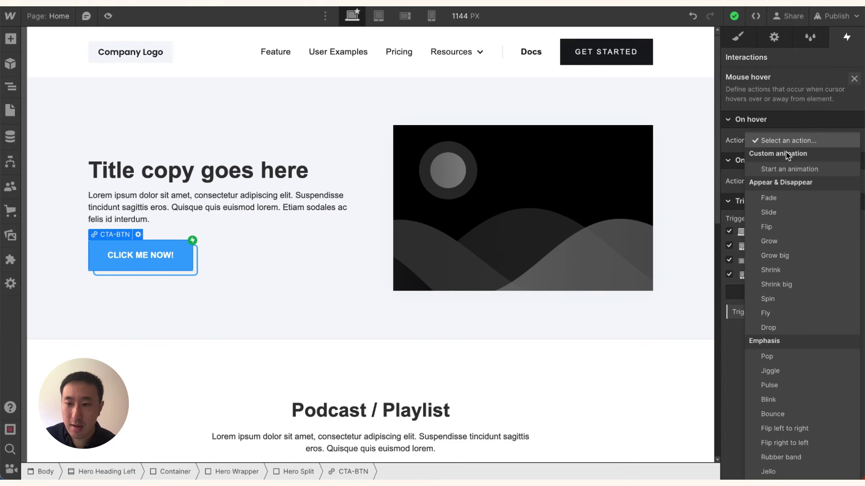
left_click(789, 169)
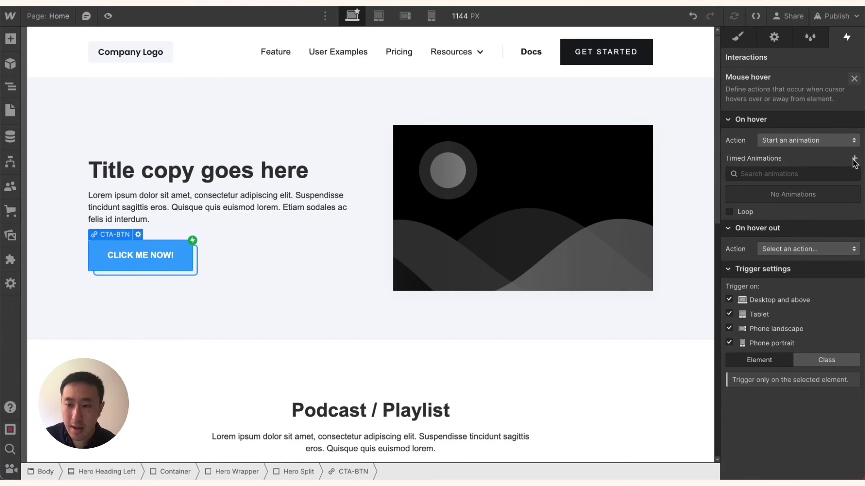
left_click(854, 160)
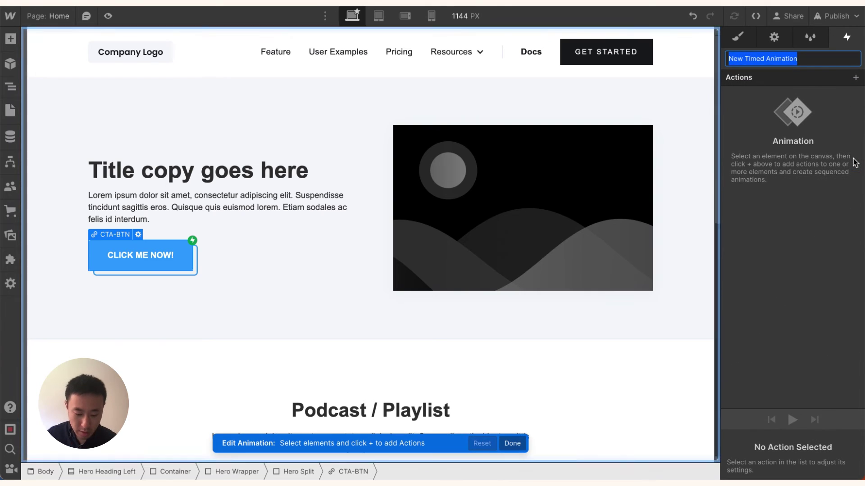
Step: Name the new hover animation 3D-BTN-IN
type("#d-")
key("ctrl+a")
type("3")
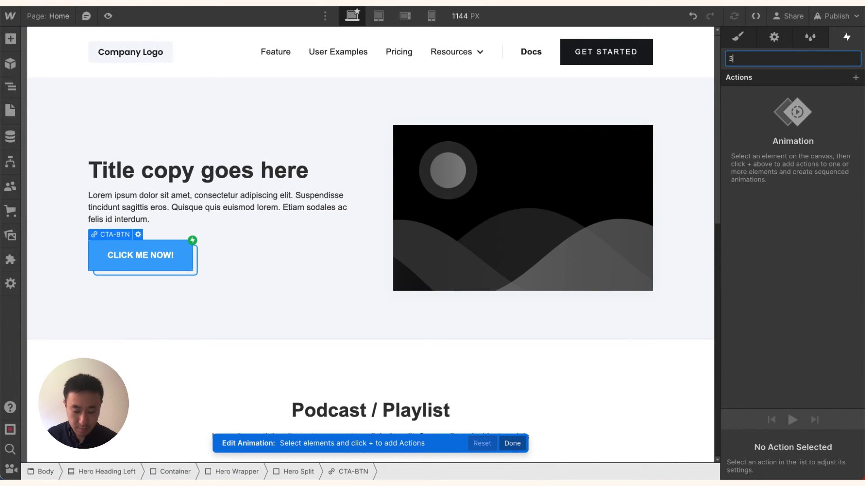
type("D-BTN")
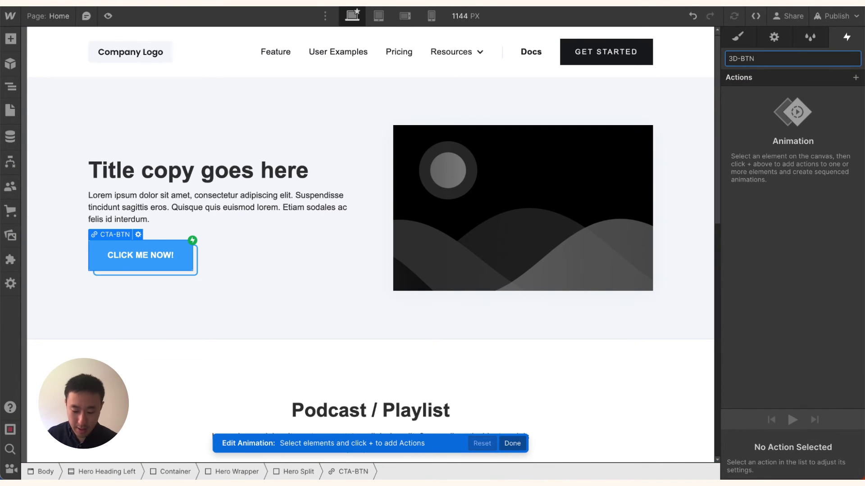
type("-IN")
key("Return")
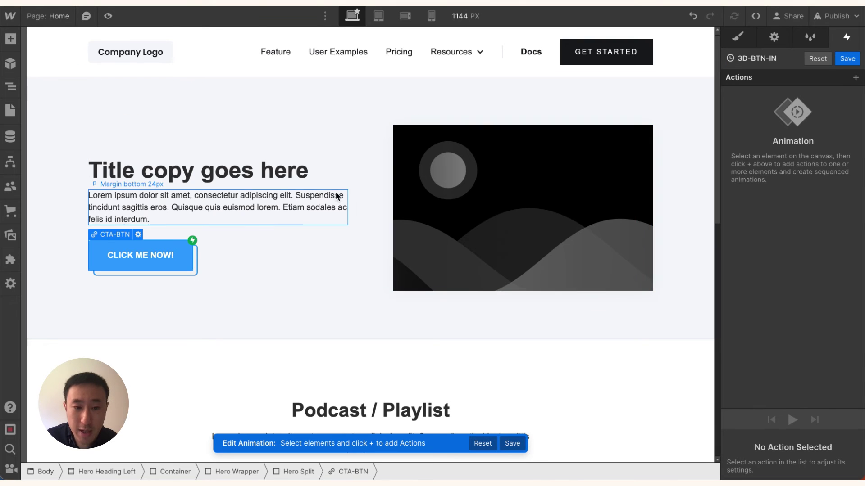
Step: Add a Move action moving BTN-top 8 px horizontally and vertically, then preview it
left_click(164, 250)
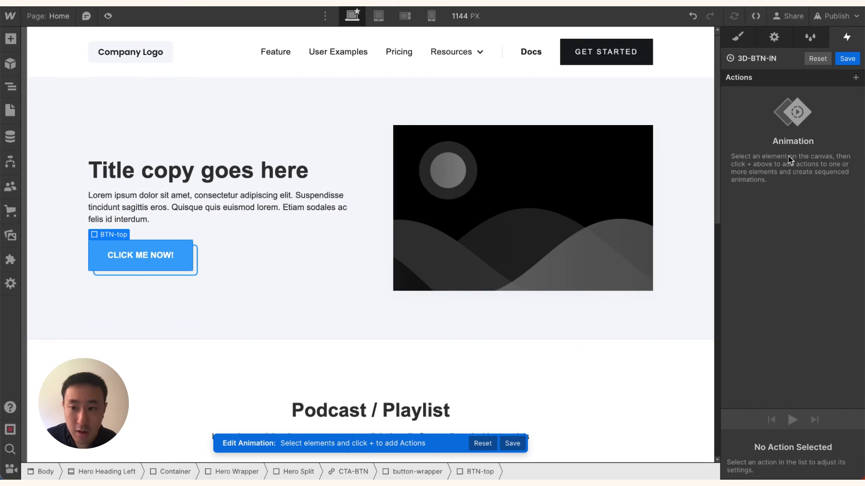
left_click(855, 78)
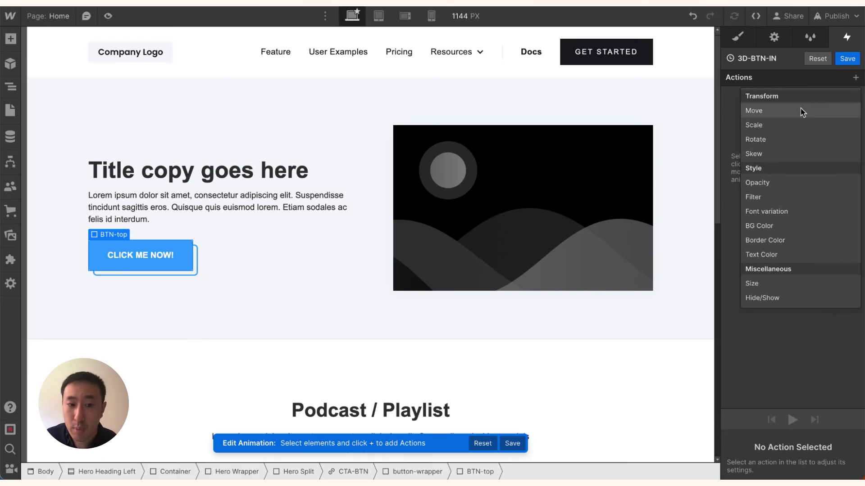
left_click(800, 110)
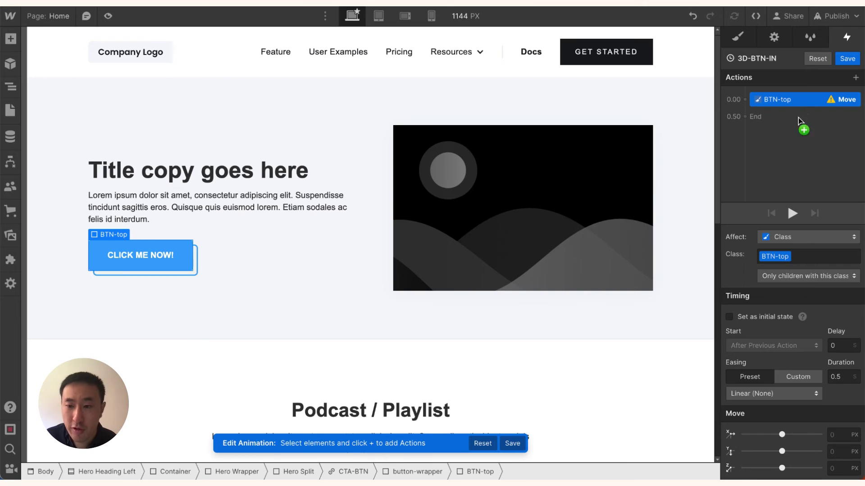
left_click(834, 436)
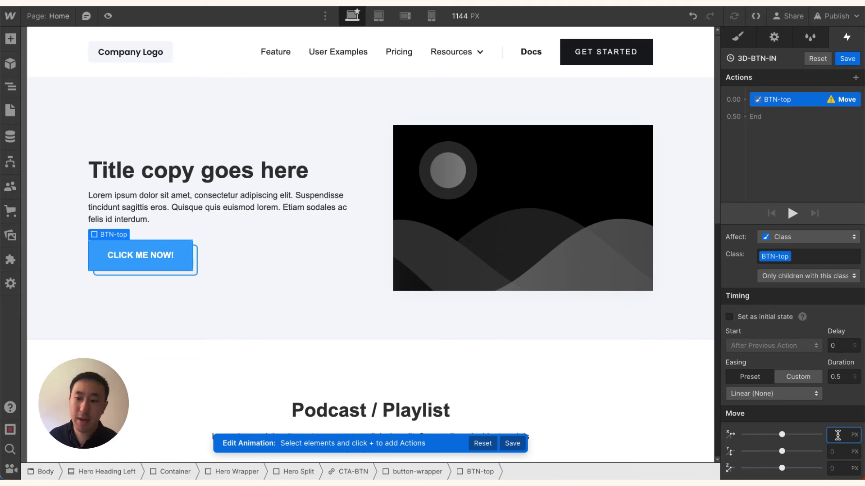
type("8")
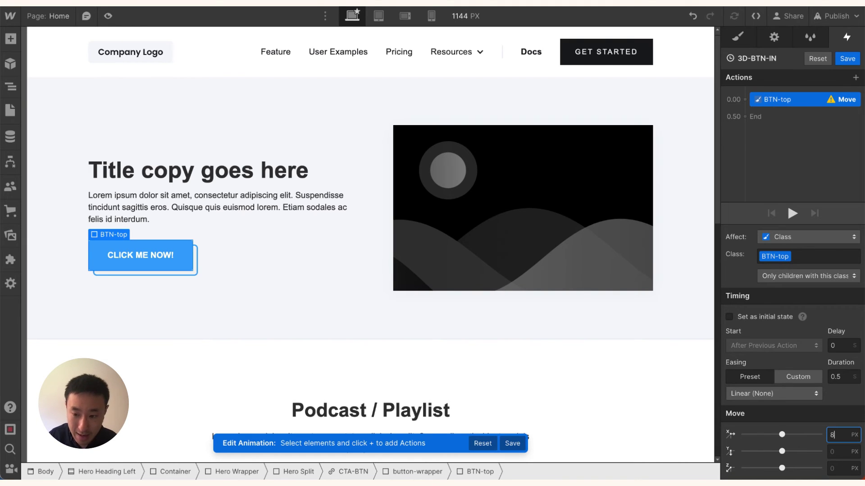
type("p")
key("BackSpace")
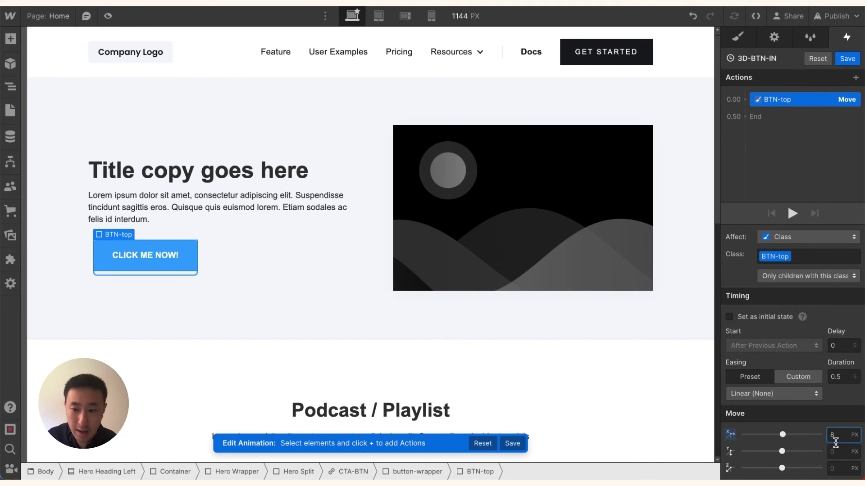
left_click(836, 451)
type("8px")
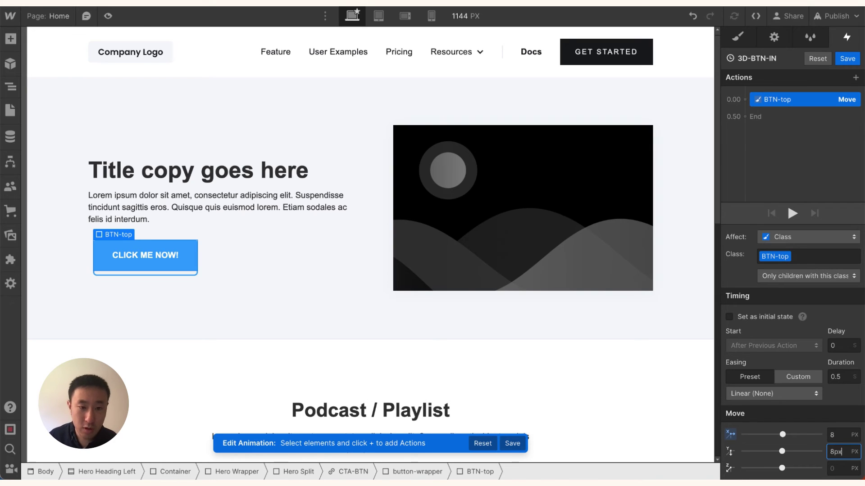
key("BackSpace")
key("BackSpace")
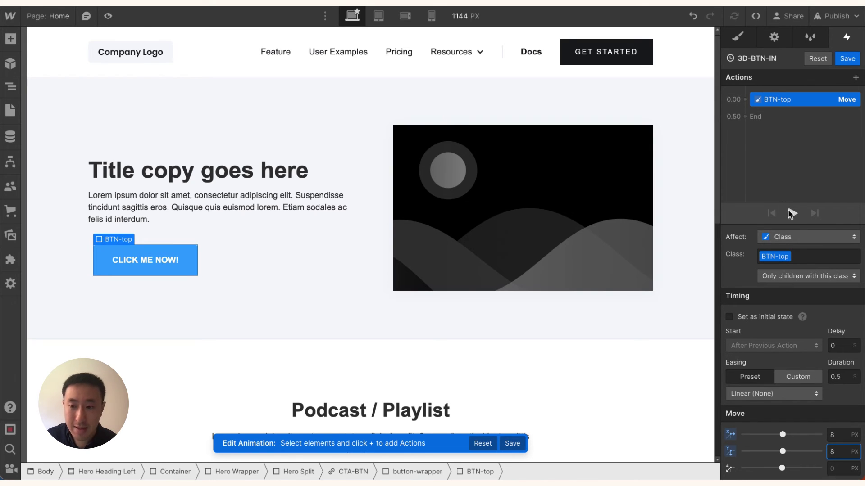
left_click(792, 213)
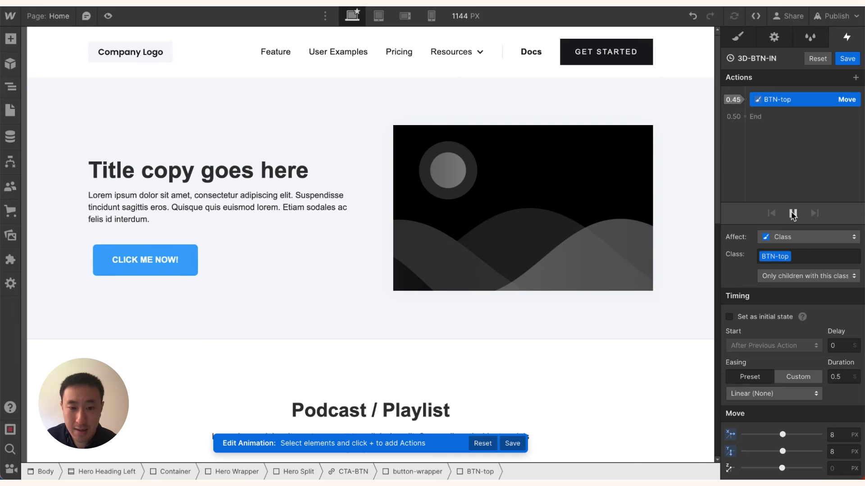
Step: Set the animation to Ease Out with a 0.35 s duration and save it
left_click(797, 397)
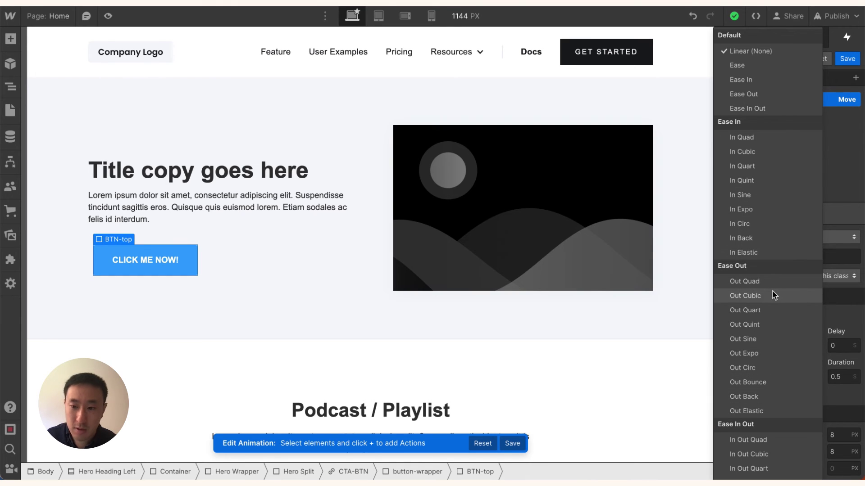
left_click(764, 94)
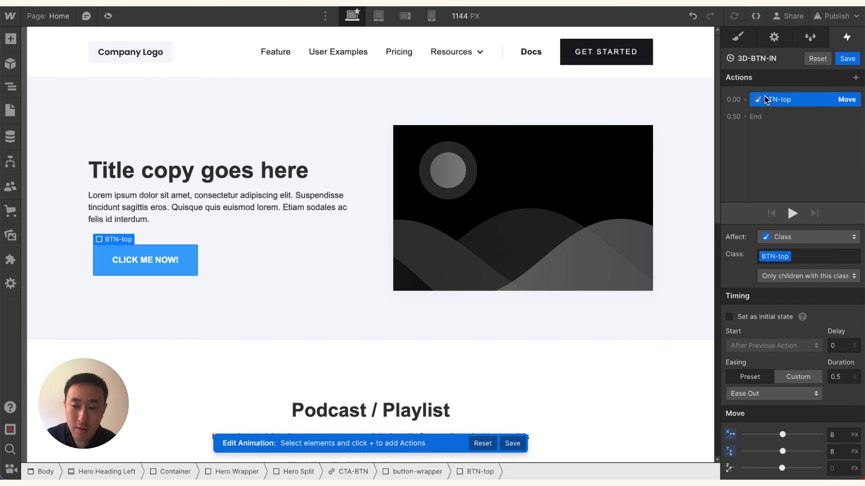
left_click(840, 375)
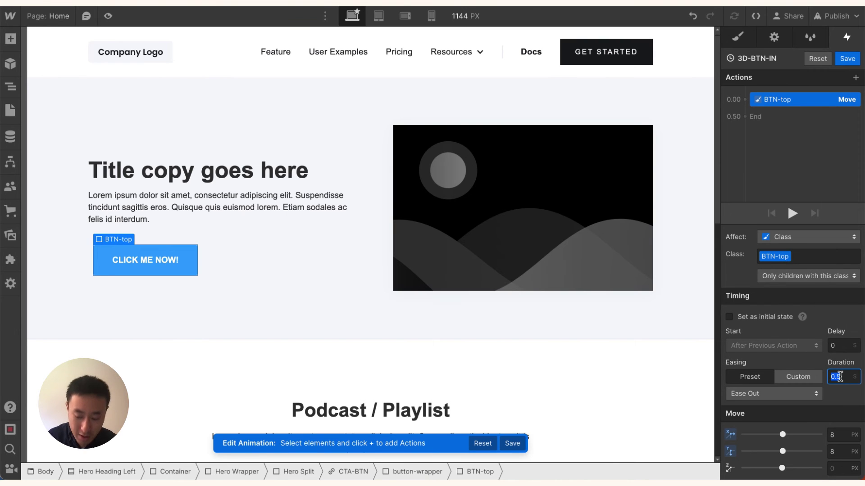
type("0")
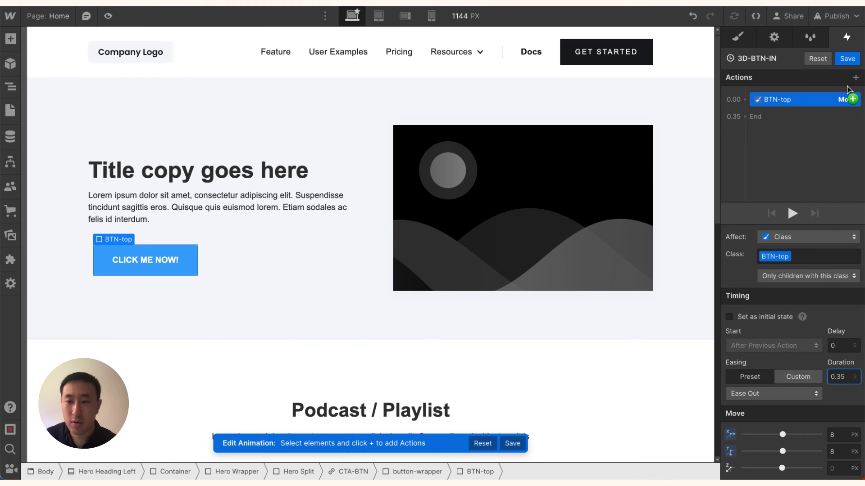
left_click(848, 60)
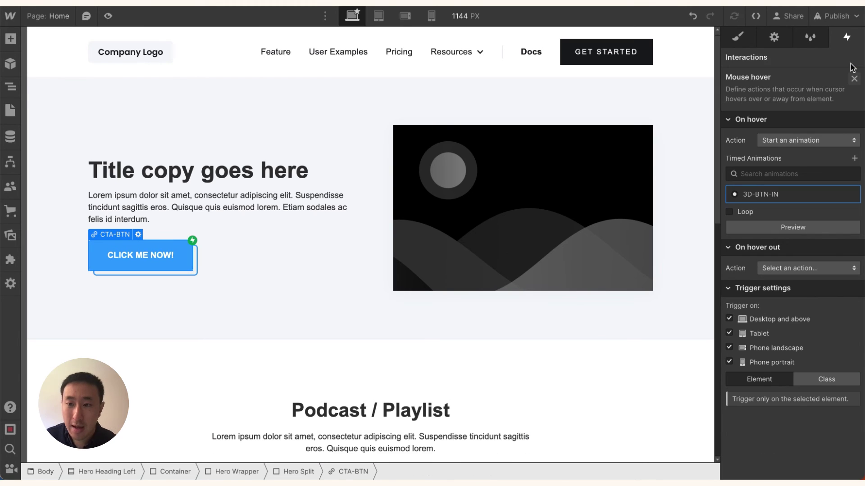
Step: Make hover out start an animation duplicated from 3D-BTN-IN
left_click(791, 269)
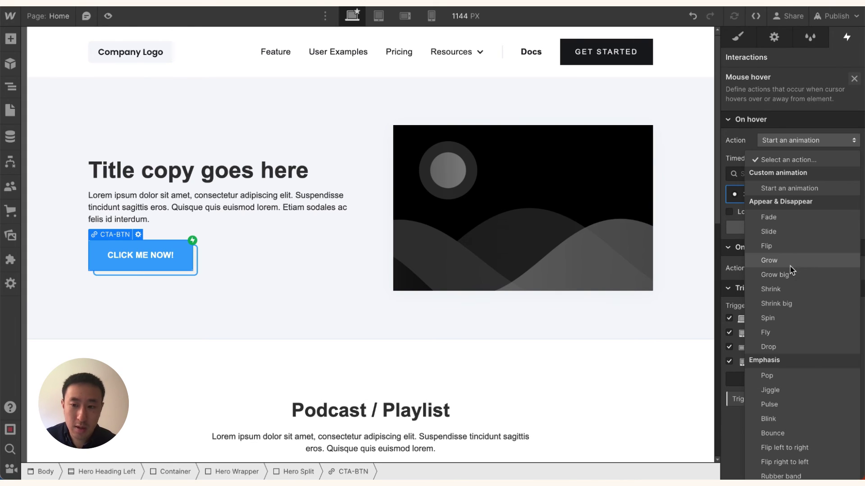
left_click(785, 188)
left_click(850, 322)
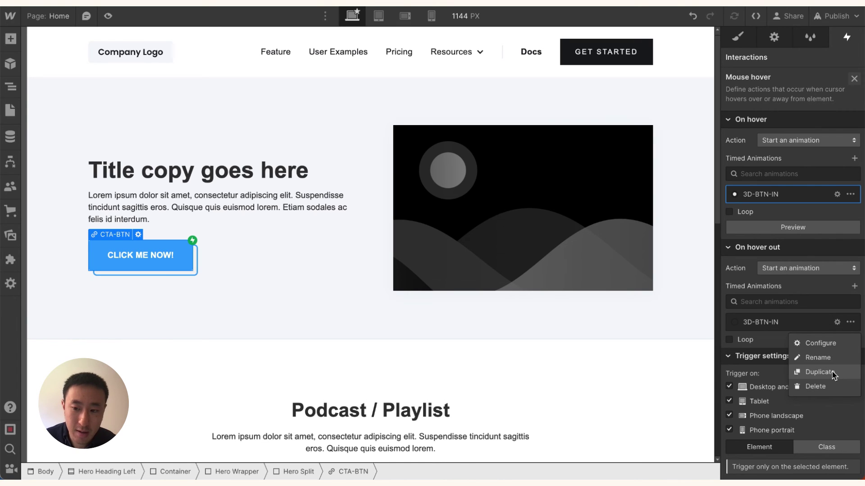
left_click(819, 372)
left_click(788, 357)
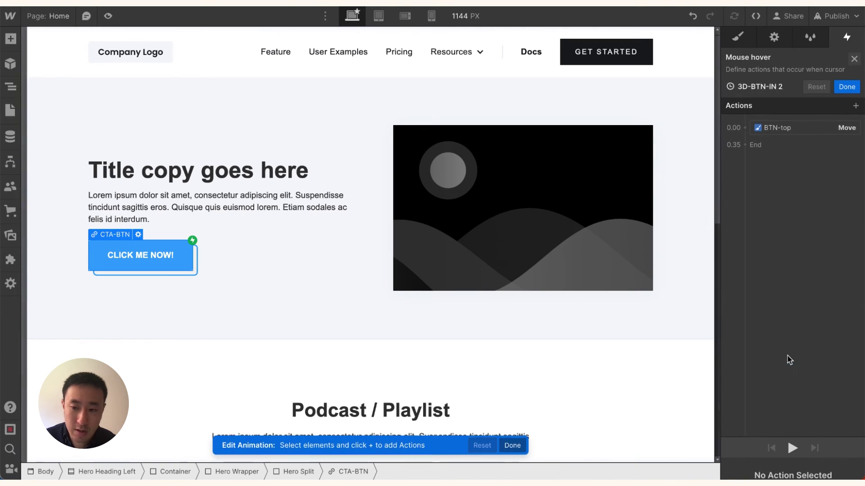
Step: Rename the copied animation to 3D-BTN-OUT
left_click(781, 59)
key("BackSpace")
key("BackSpace")
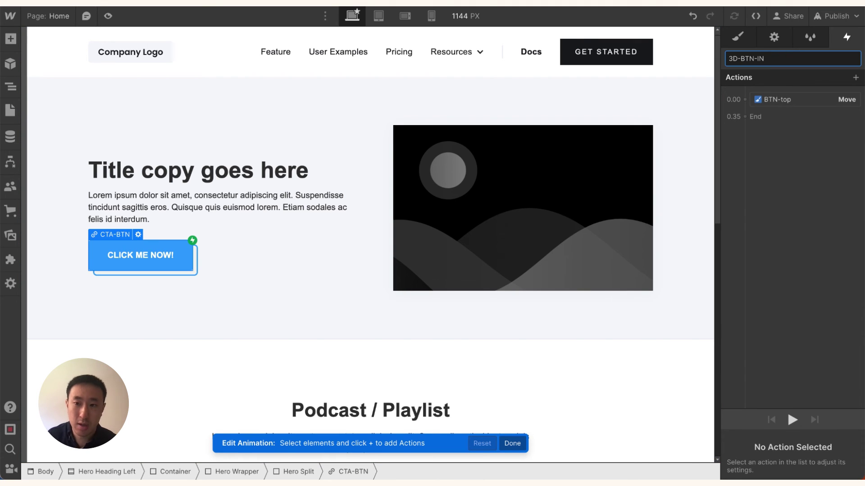
type("O")
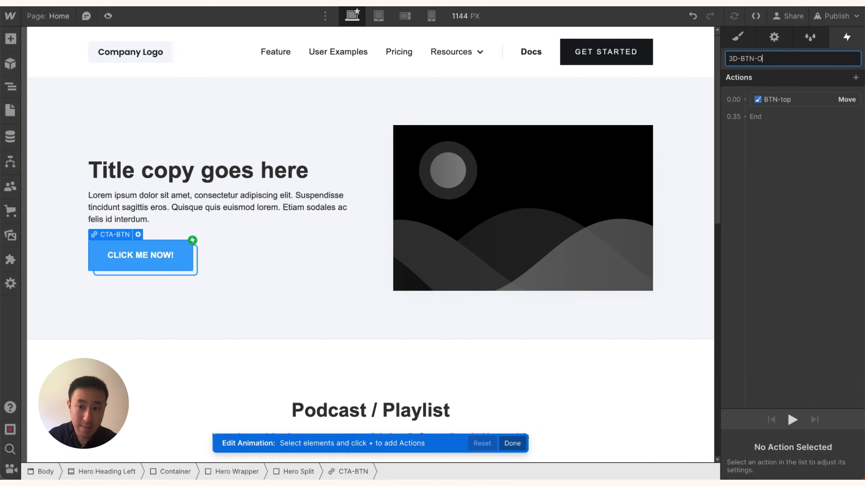
type("UT")
key("Return")
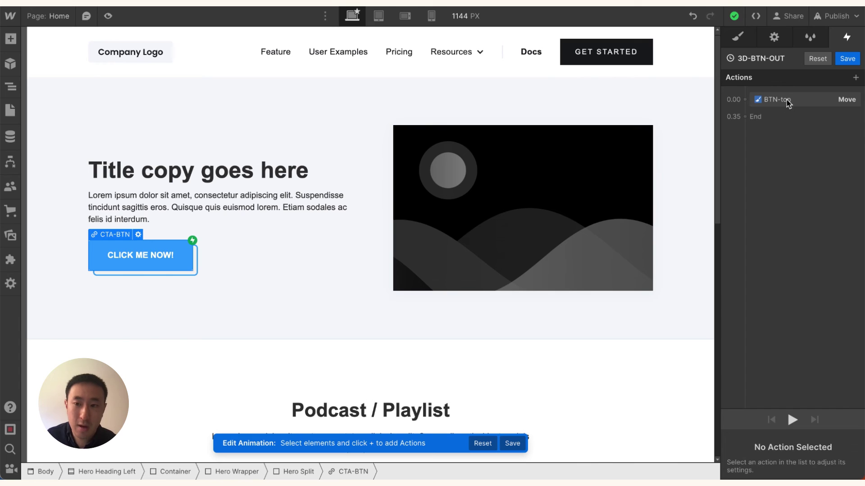
Step: Set BTN-top's Move X and Y to 0 px and save the hover-out animation
left_click(788, 102)
left_click(838, 436)
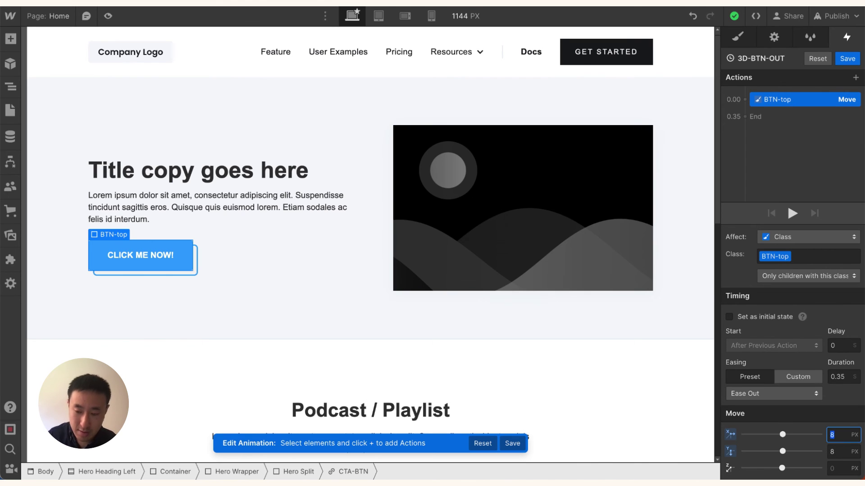
type("0")
key("Tab")
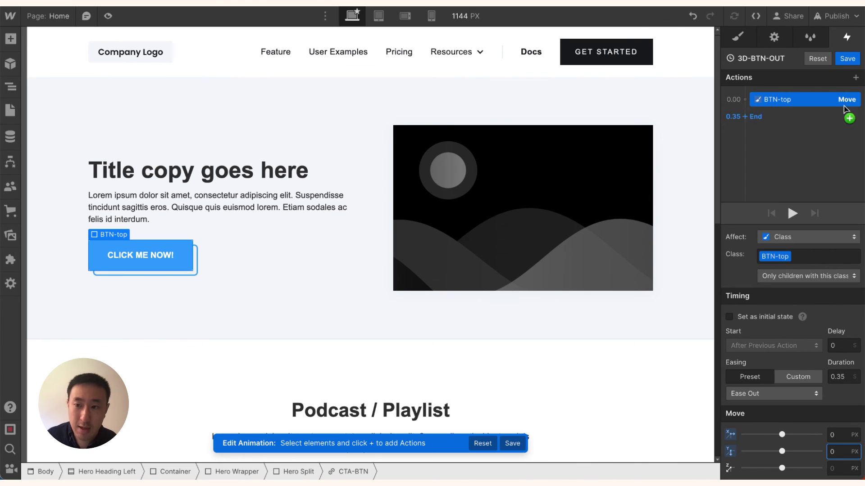
left_click(848, 58)
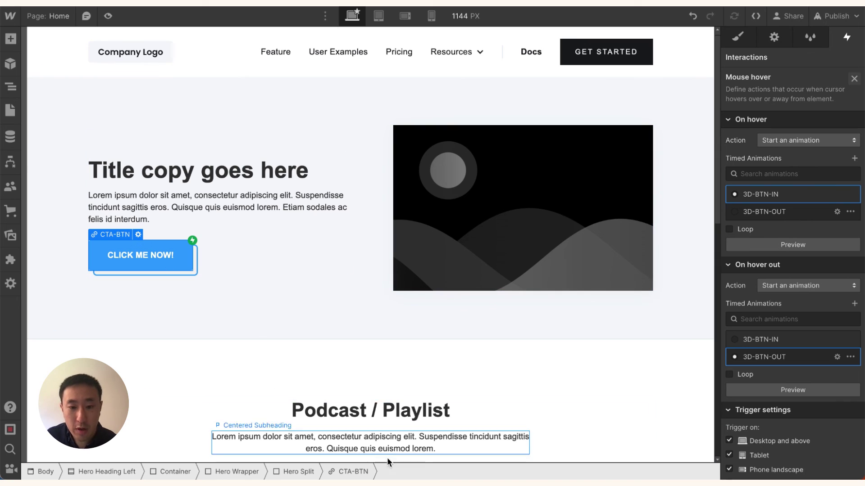
Step: Set the hover interaction to trigger on the whole CTA-BTN class
scroll(845, 337, "down", 2)
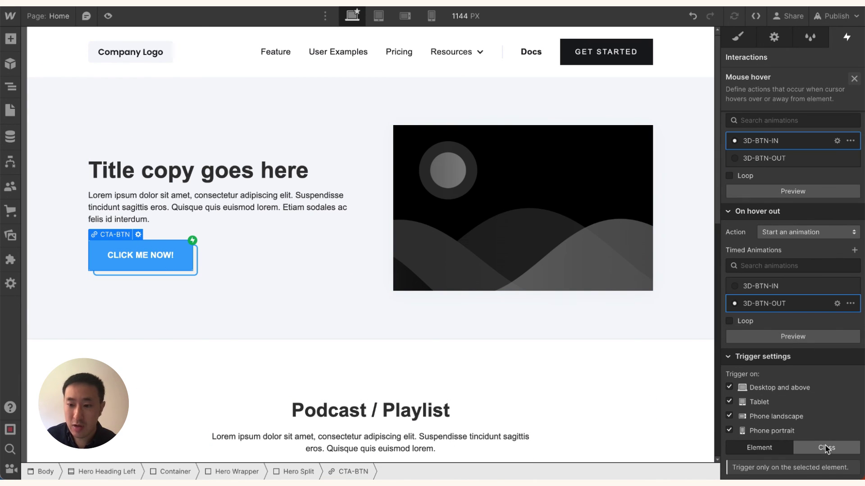
left_click(827, 448)
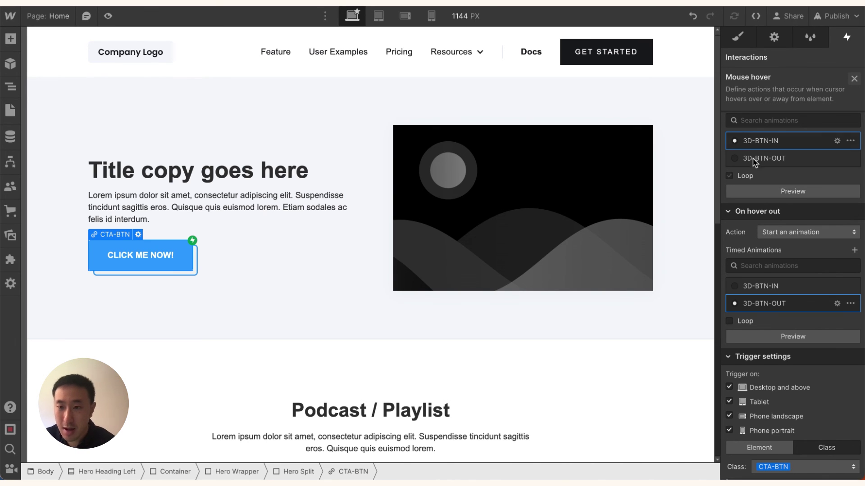
left_click(736, 41)
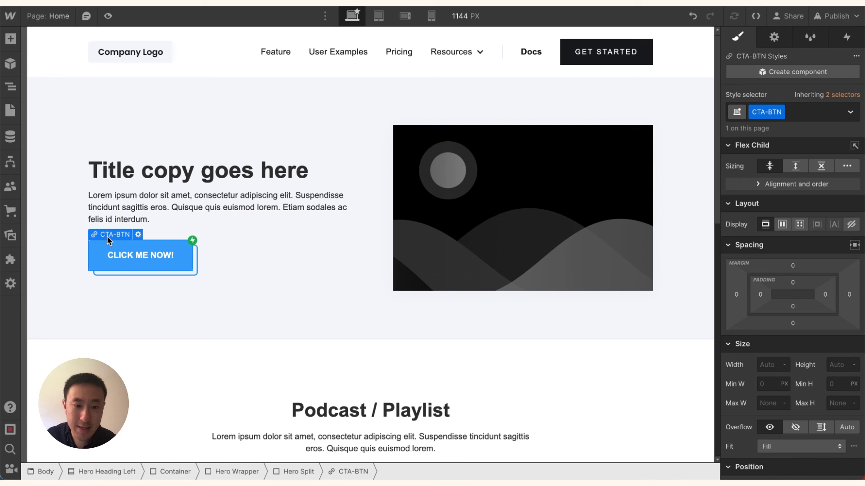
Step: Duplicate the CTA-BTN button twice and preview the three buttons
mouse_move(107, 237)
key("ctrl+d")
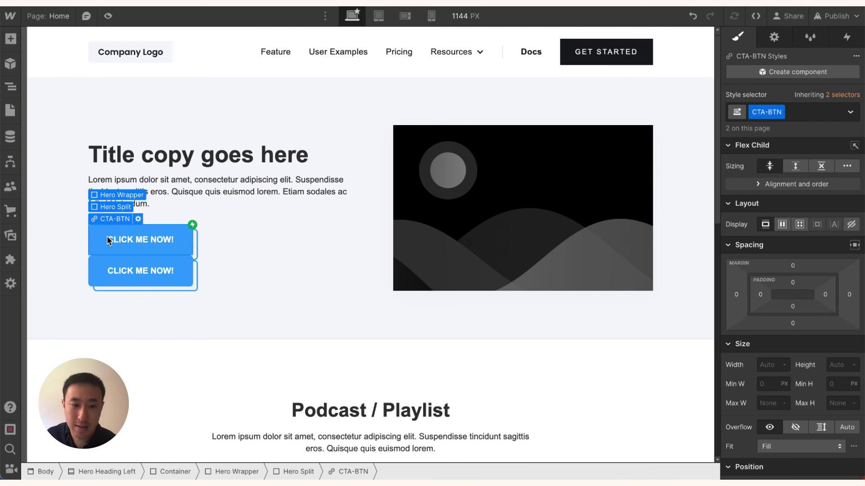
key("ctrl+d")
left_click(233, 227)
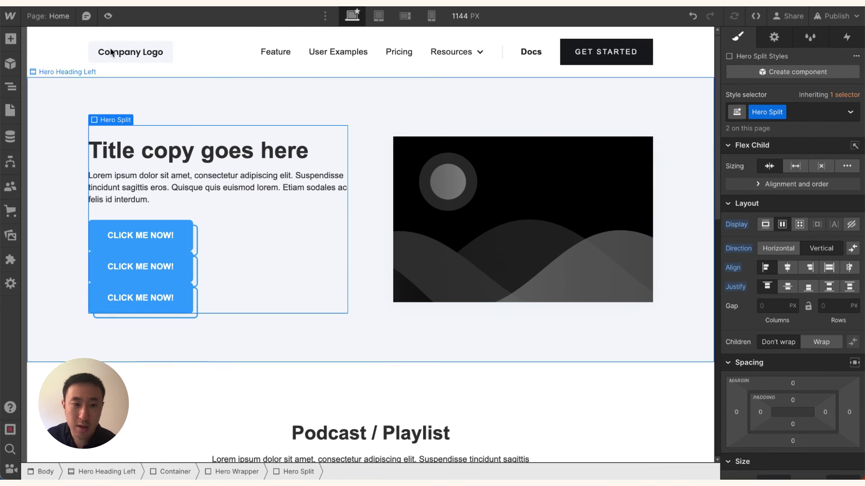
left_click(108, 17)
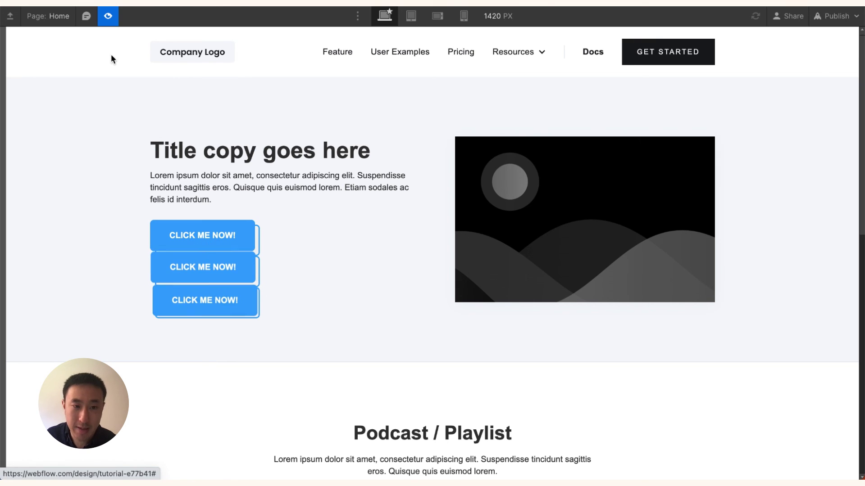
left_click(109, 16)
Step: Delete the duplicate CLICK ME NOW! buttons and preview the single remaining button
left_click(175, 265)
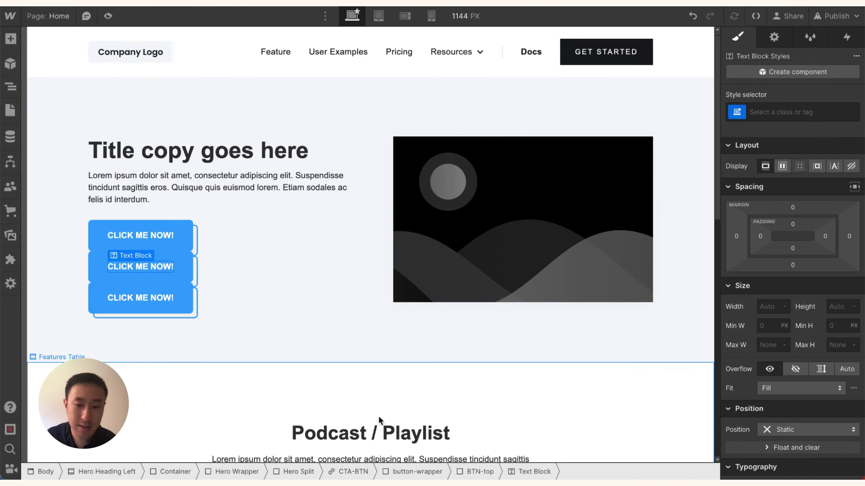
left_click(355, 471)
key("Delete")
key("Delete")
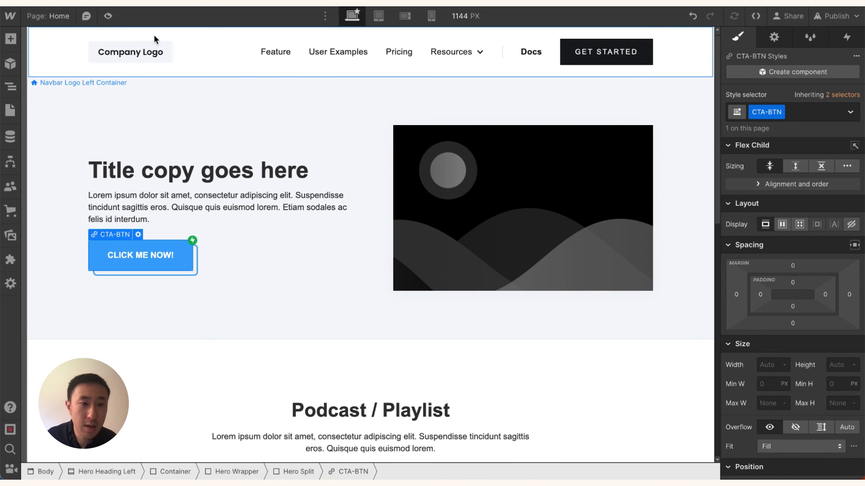
left_click(108, 16)
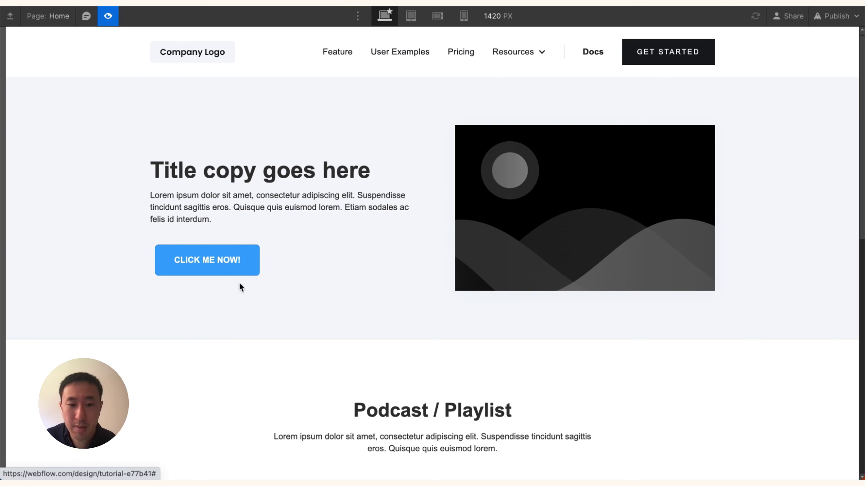
left_click(108, 16)
Step: Review the button's Link settings, keep it as a URL link, and preview the hover effect
left_click(774, 37)
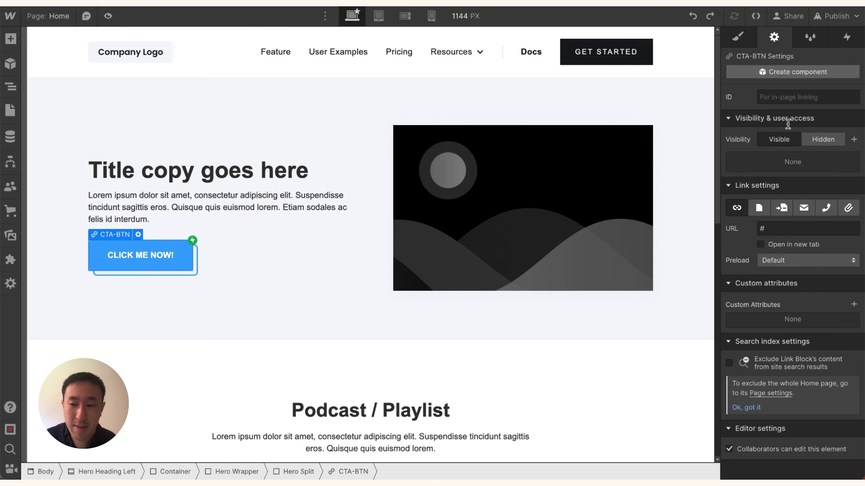
left_click(759, 208)
left_click(785, 230)
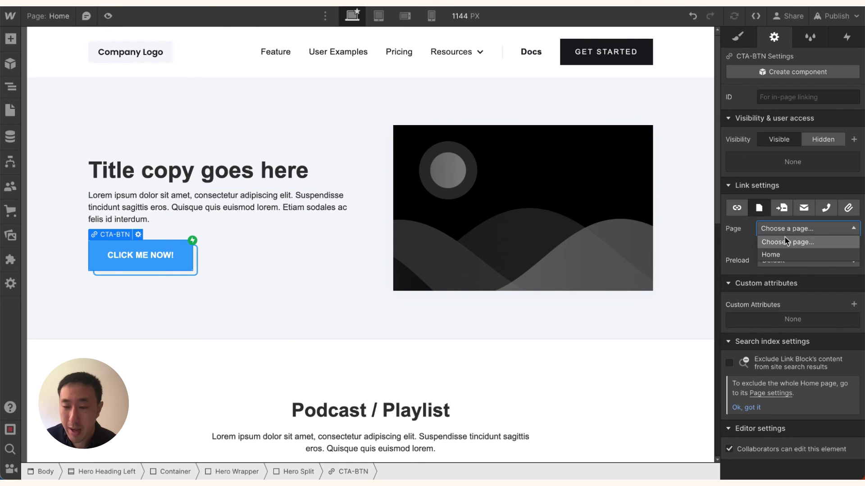
left_click(785, 236)
left_click(737, 208)
left_click(107, 15)
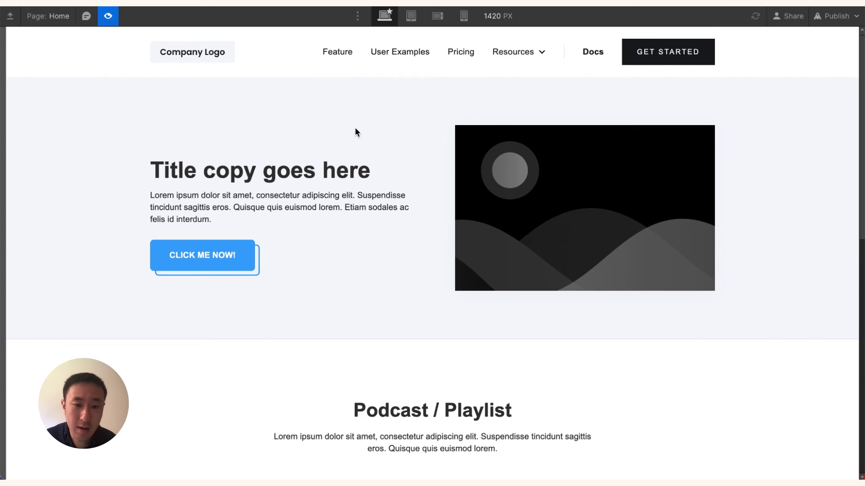